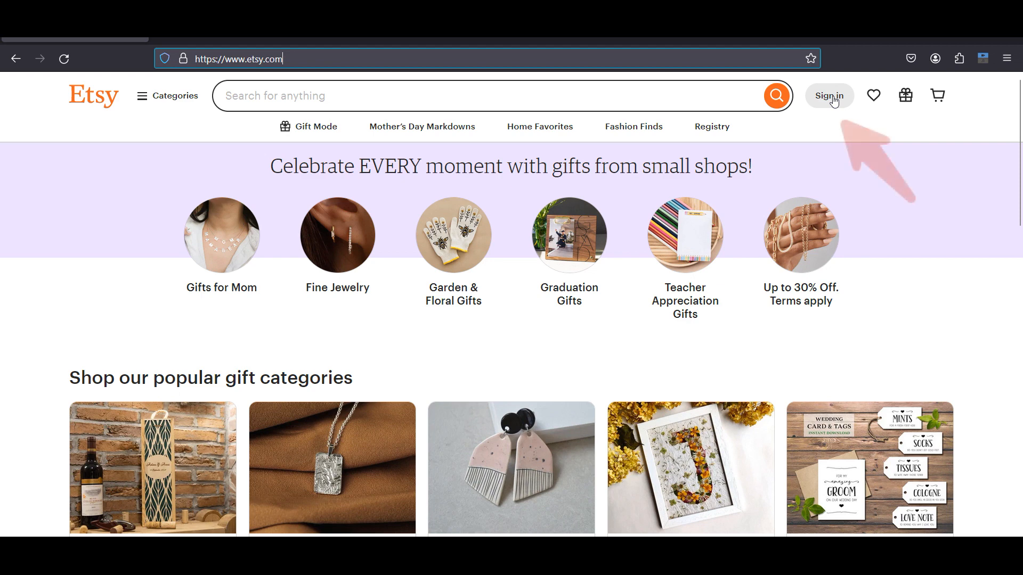
- Sign in to the Etsy account and look over the home page
{"action": "left_click", "coordinate": [832, 98]}
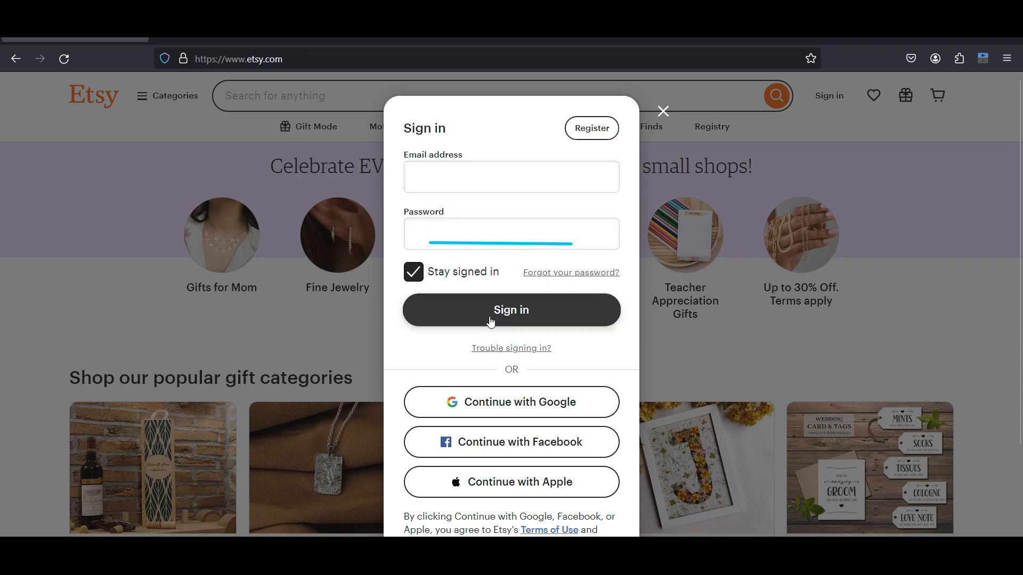
{"action": "left_click", "coordinate": [507, 309]}
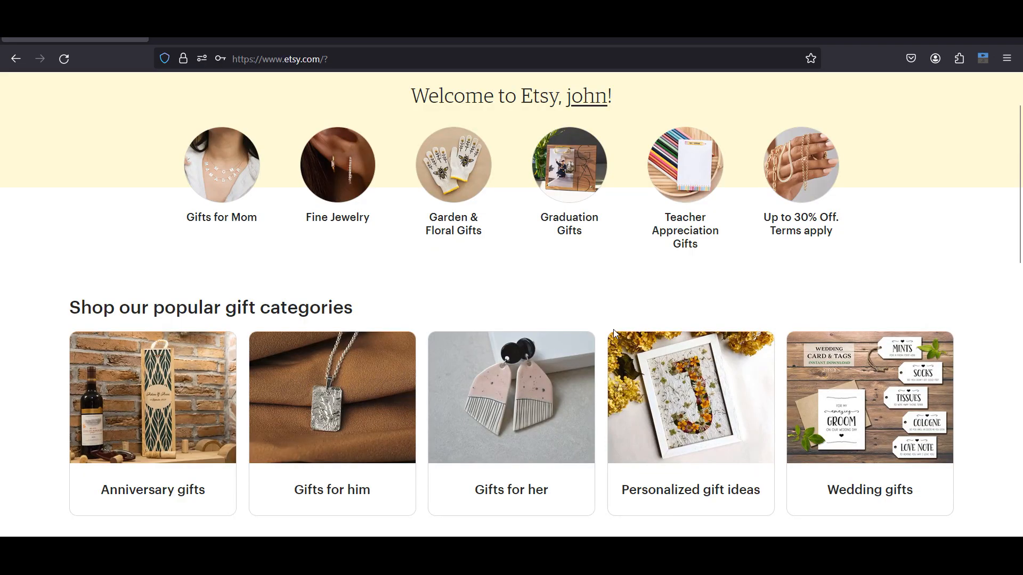
{"action": "scroll", "coordinate": [615, 333], "scroll_direction": "down", "scroll_amount": 10}
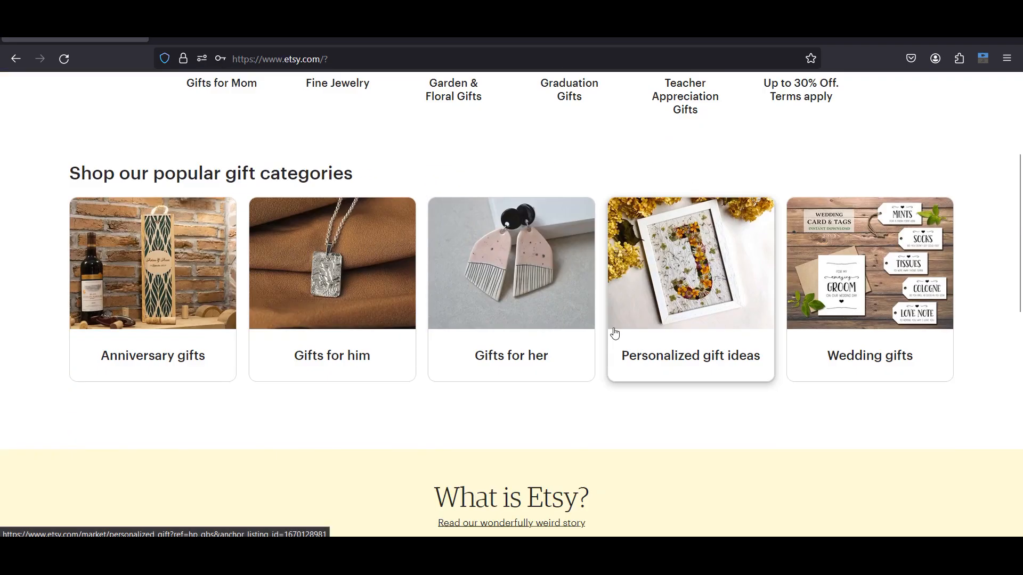
{"action": "scroll", "coordinate": [617, 332], "scroll_direction": "up", "scroll_amount": 5}
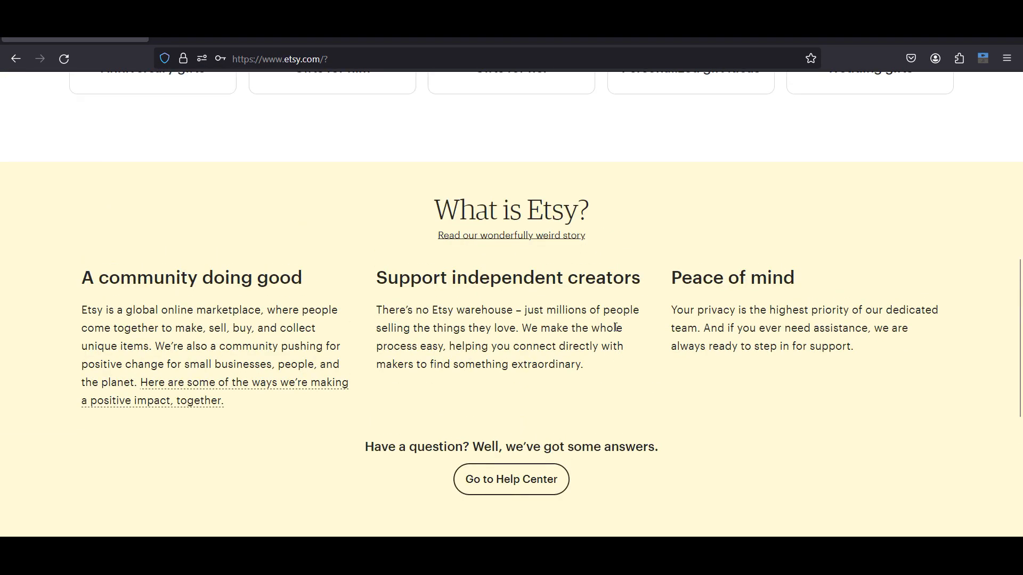
{"action": "scroll", "coordinate": [616, 331], "scroll_direction": "down", "scroll_amount": 3}
{"action": "scroll", "coordinate": [617, 331], "scroll_direction": "up", "scroll_amount": 10}
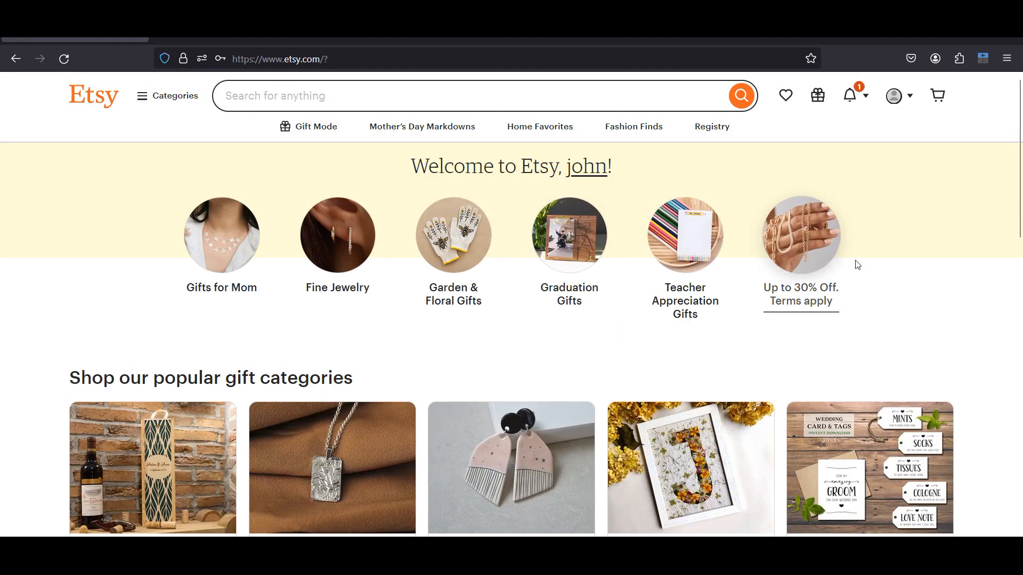
- Open the Sell on Etsy page from the account options and get started with creating a shop
{"action": "left_click", "coordinate": [912, 99]}
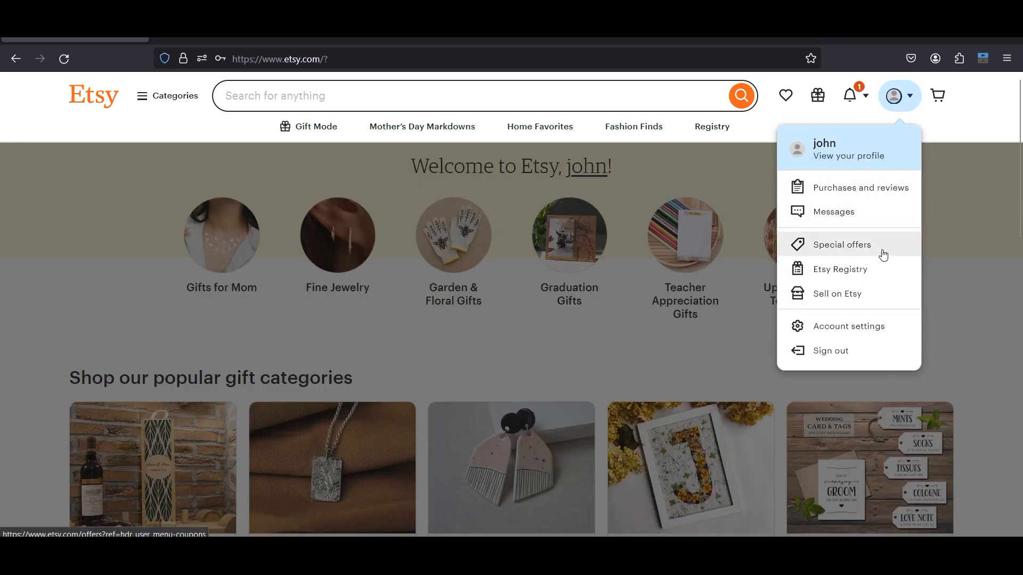
{"action": "left_click", "coordinate": [847, 295]}
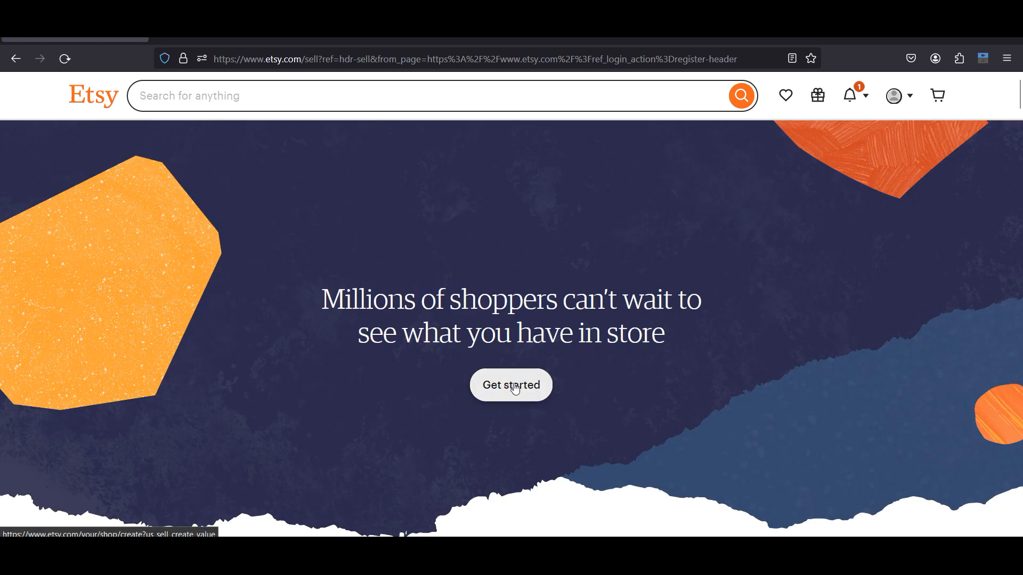
{"action": "left_click", "coordinate": [515, 389]}
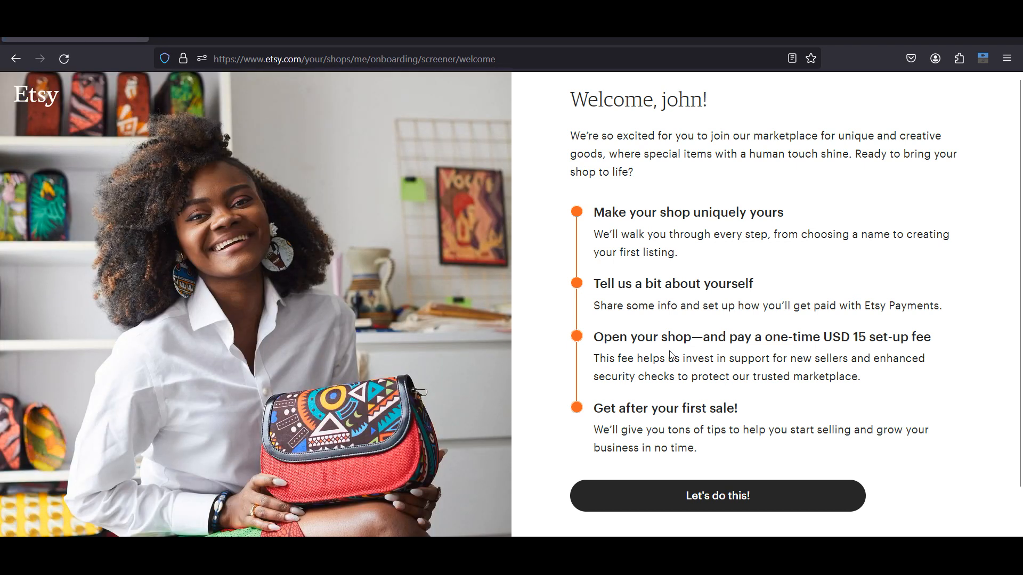
- Read the seller welcome overview with its policies, agree to proceed, and move past the question about what brings you to Etsy
{"action": "scroll", "coordinate": [622, 359], "scroll_direction": "down", "scroll_amount": 3}
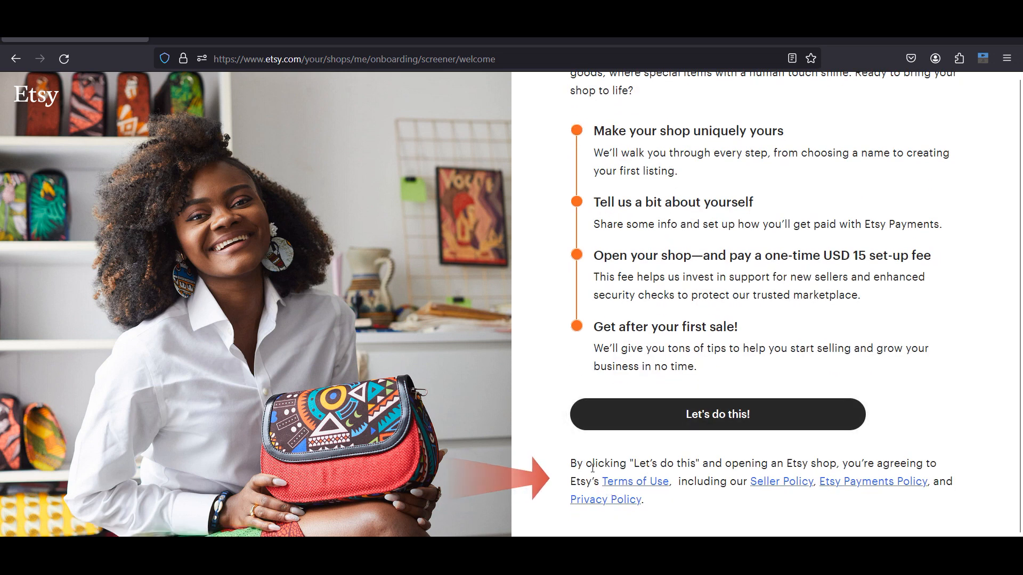
{"action": "scroll", "coordinate": [718, 466], "scroll_direction": "down", "scroll_amount": 1}
{"action": "left_click", "coordinate": [727, 363]}
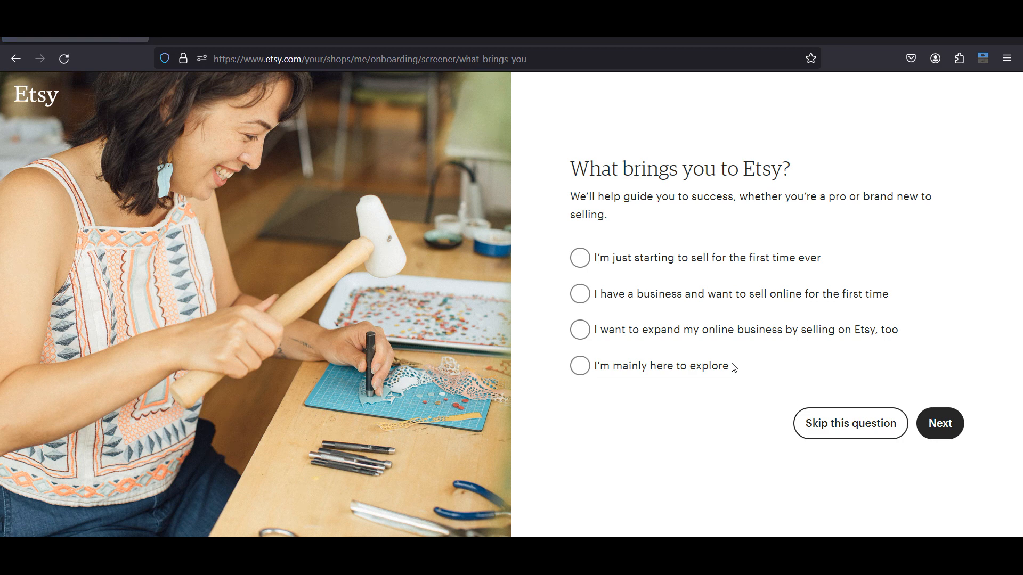
{"action": "left_click", "coordinate": [734, 367]}
- Review the help topics offered to new sellers, skip that question, and start the shop
{"action": "scroll", "coordinate": [765, 354], "scroll_direction": "down", "scroll_amount": 8}
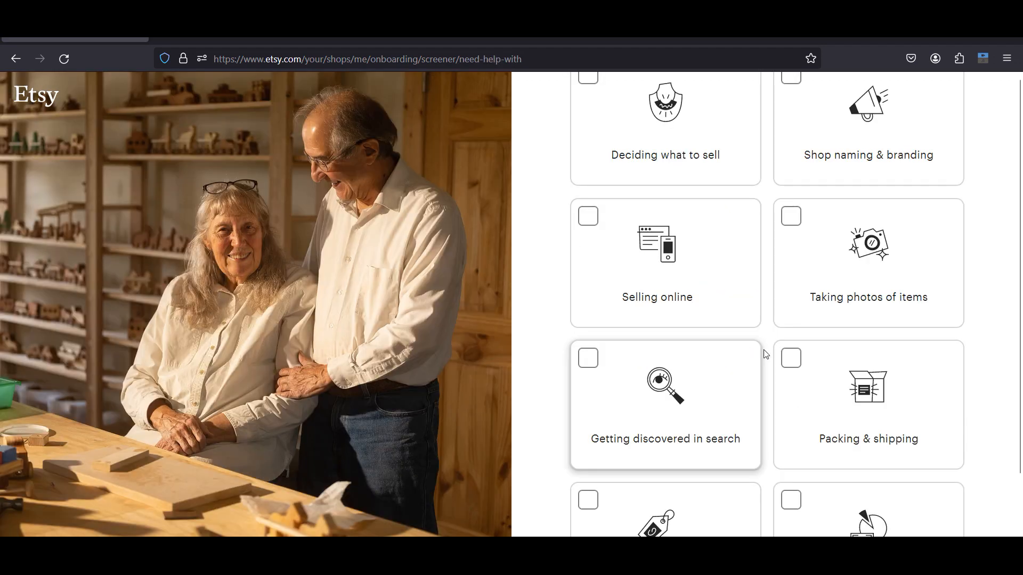
{"action": "scroll", "coordinate": [776, 347], "scroll_direction": "up", "scroll_amount": 2}
{"action": "scroll", "coordinate": [772, 336], "scroll_direction": "up", "scroll_amount": 5}
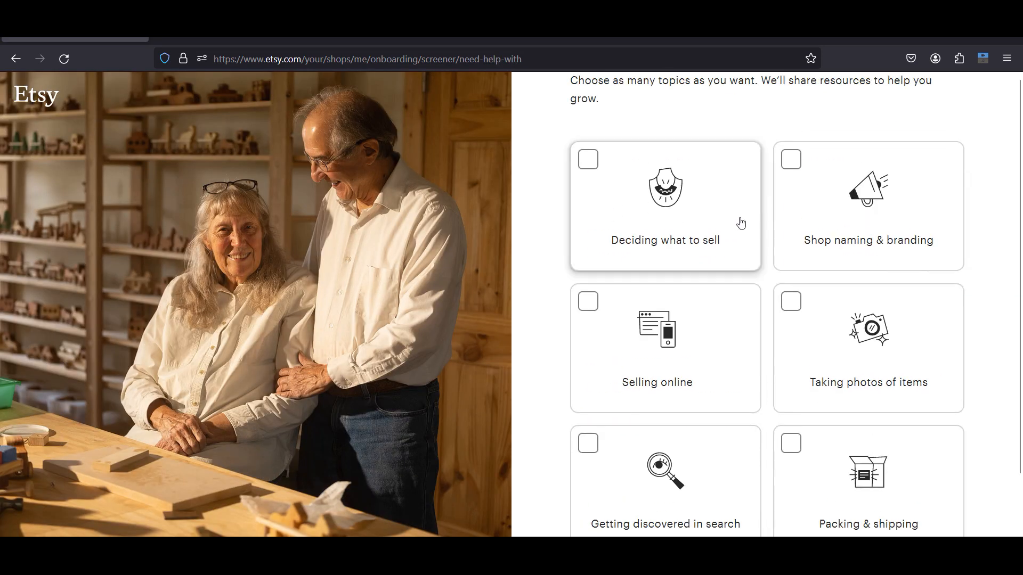
{"action": "scroll", "coordinate": [815, 377], "scroll_direction": "down", "scroll_amount": 1}
{"action": "scroll", "coordinate": [703, 382], "scroll_direction": "down", "scroll_amount": 2}
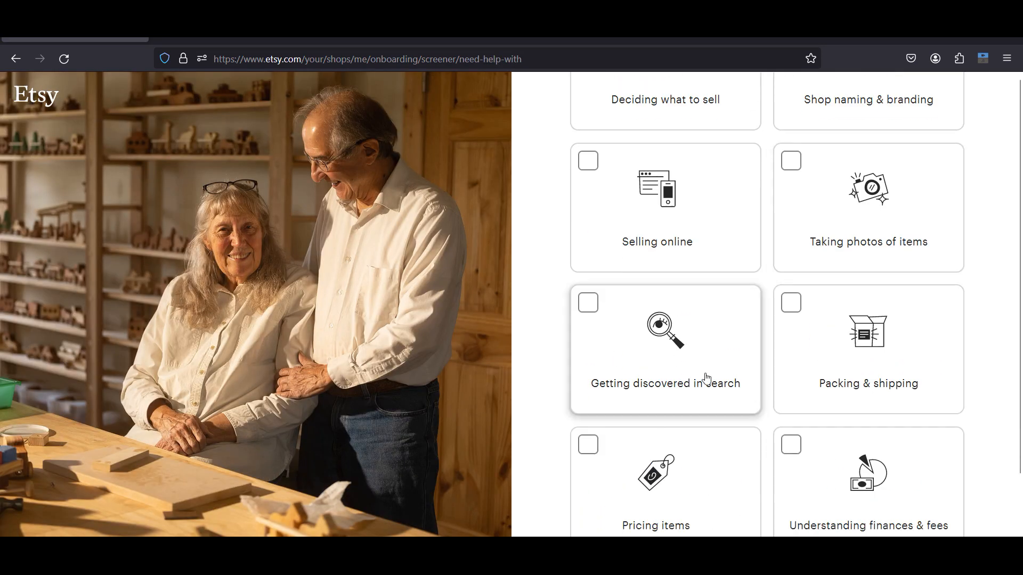
{"action": "scroll", "coordinate": [832, 388], "scroll_direction": "down", "scroll_amount": 3}
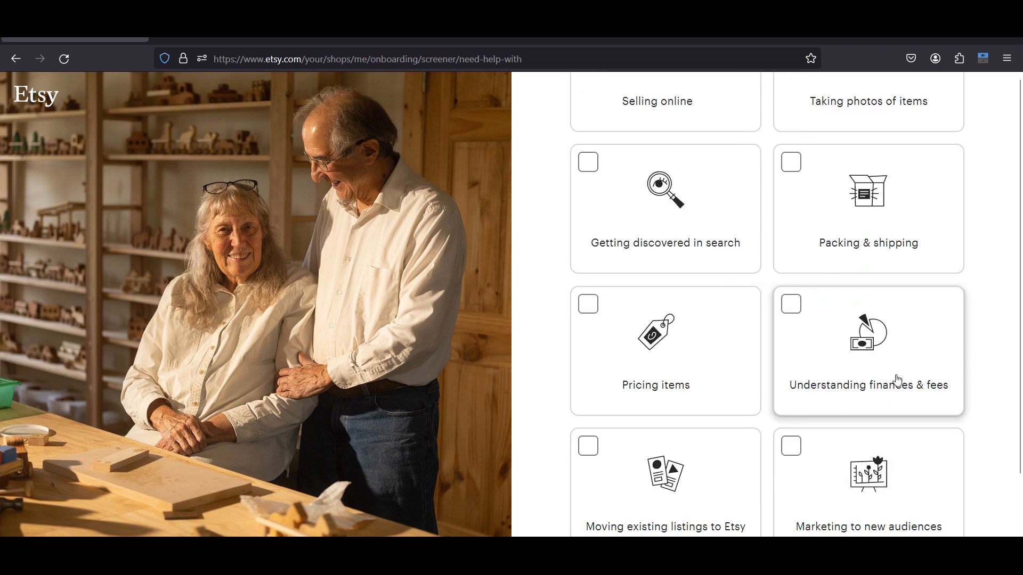
{"action": "scroll", "coordinate": [895, 381], "scroll_direction": "down", "scroll_amount": 3}
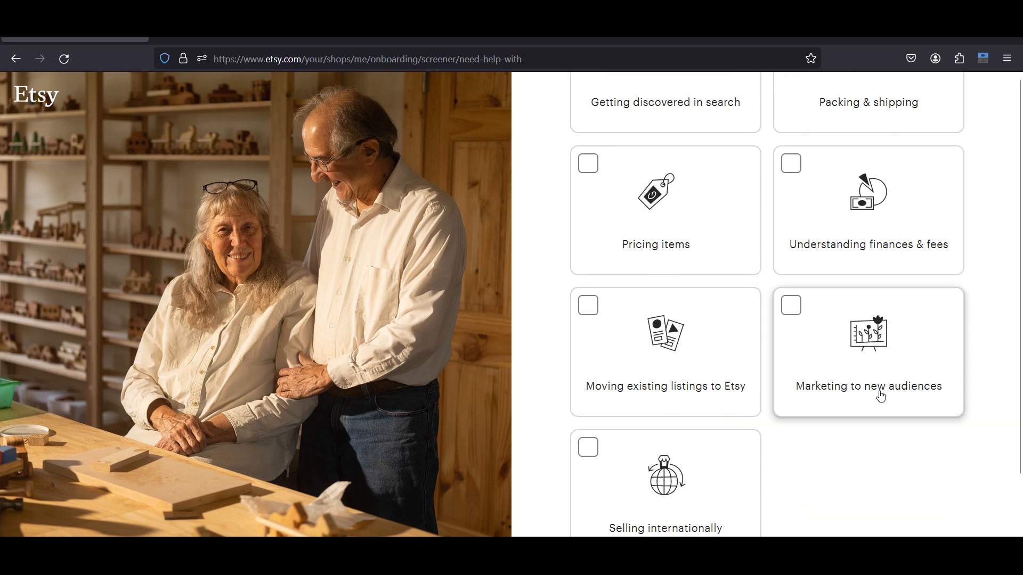
{"action": "scroll", "coordinate": [897, 391], "scroll_direction": "down", "scroll_amount": 3}
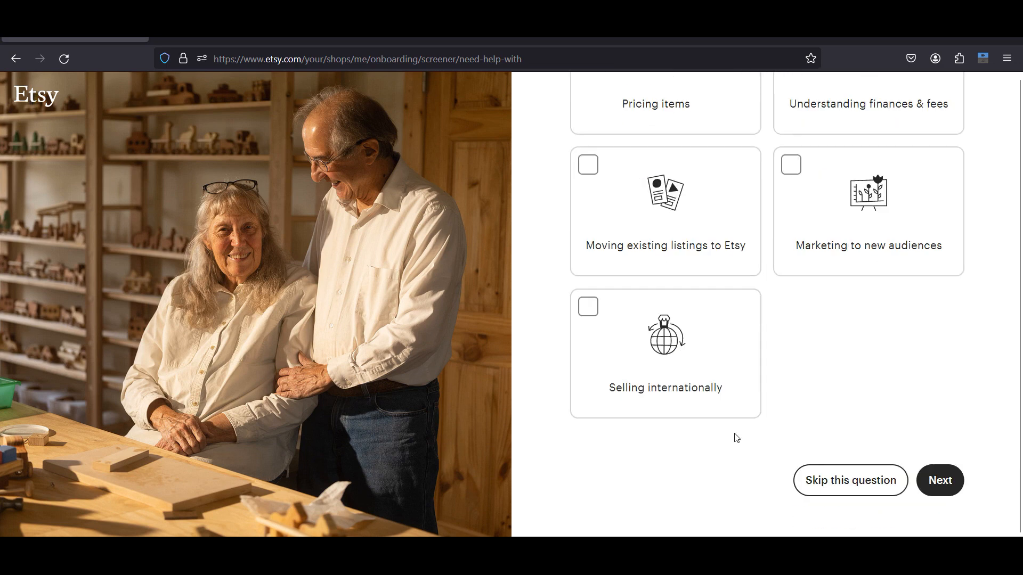
{"action": "left_click", "coordinate": [889, 488]}
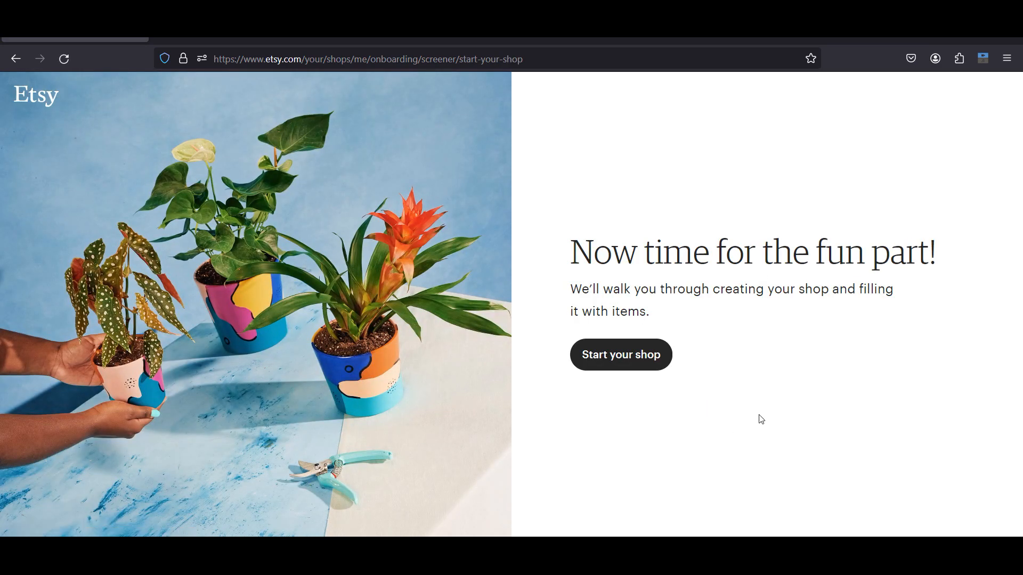
{"action": "left_click", "coordinate": [634, 359]}
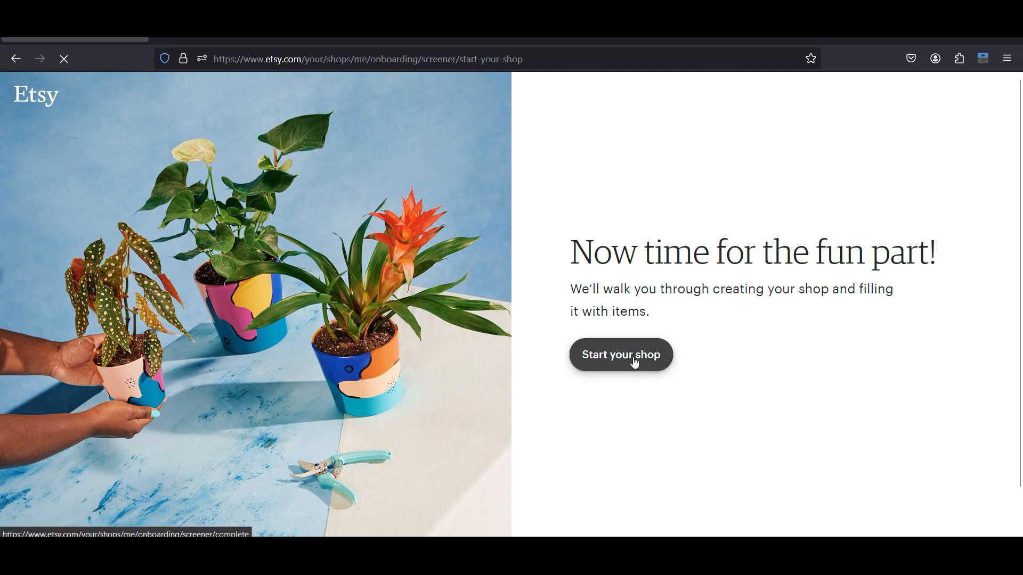
- Choose the shop country in the shop preferences and continue to naming the shop
{"action": "left_click", "coordinate": [426, 346]}
{"action": "scroll", "coordinate": [419, 294], "scroll_direction": "down", "scroll_amount": 15}
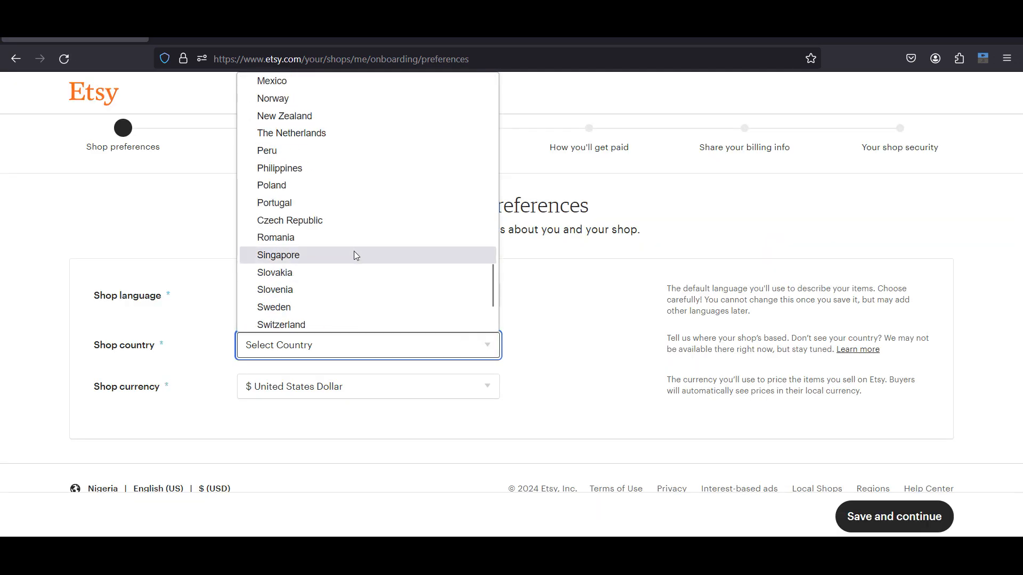
{"action": "scroll", "coordinate": [356, 234], "scroll_direction": "up", "scroll_amount": 2}
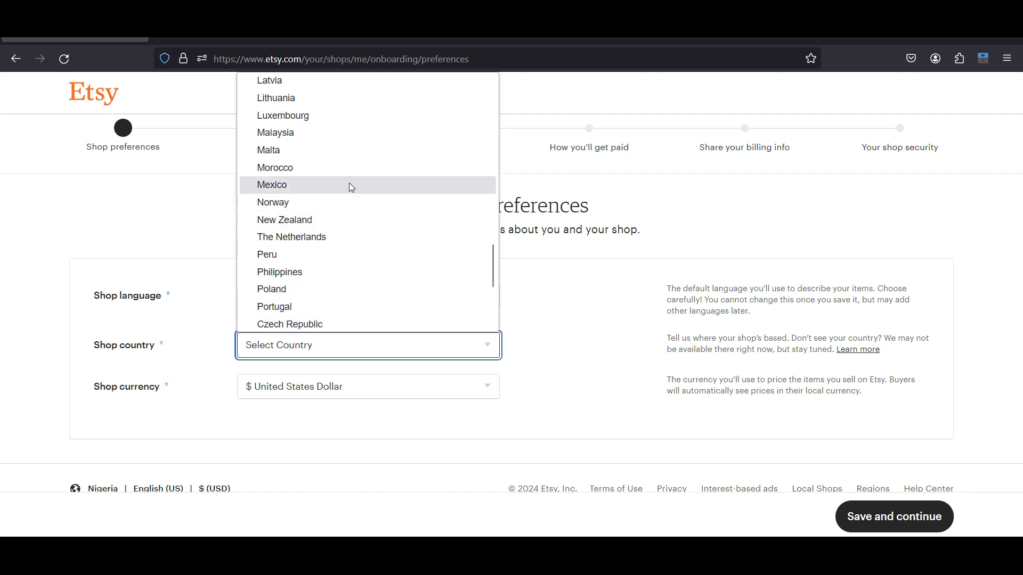
{"action": "scroll", "coordinate": [349, 184], "scroll_direction": "down", "scroll_amount": 3}
{"action": "scroll", "coordinate": [350, 184], "scroll_direction": "up", "scroll_amount": 4}
{"action": "scroll", "coordinate": [351, 186], "scroll_direction": "up", "scroll_amount": 12}
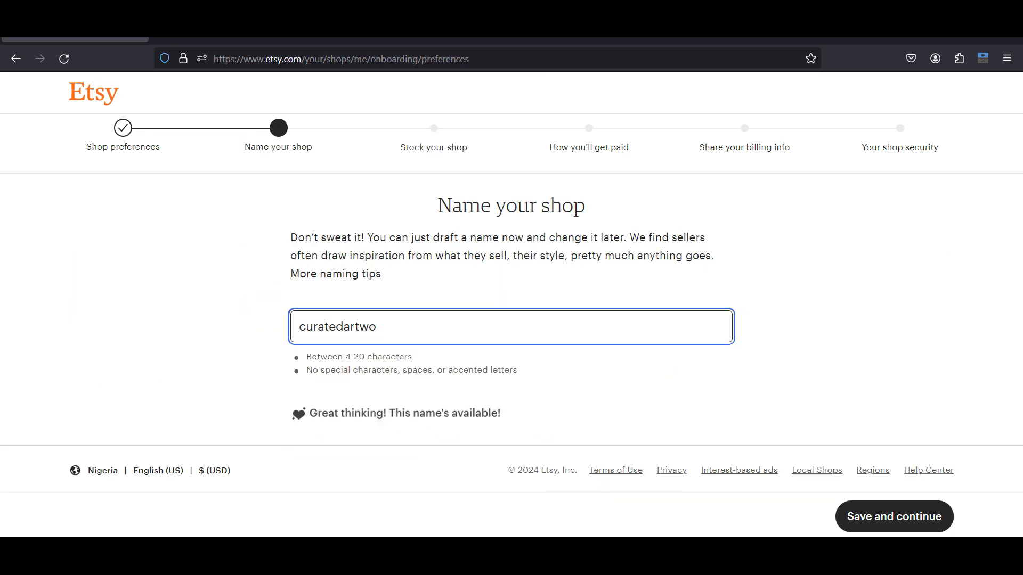
- Try the shop names curatedartworks and curatedworks, and trim the latter further
{"action": "type", "text": "rks"}
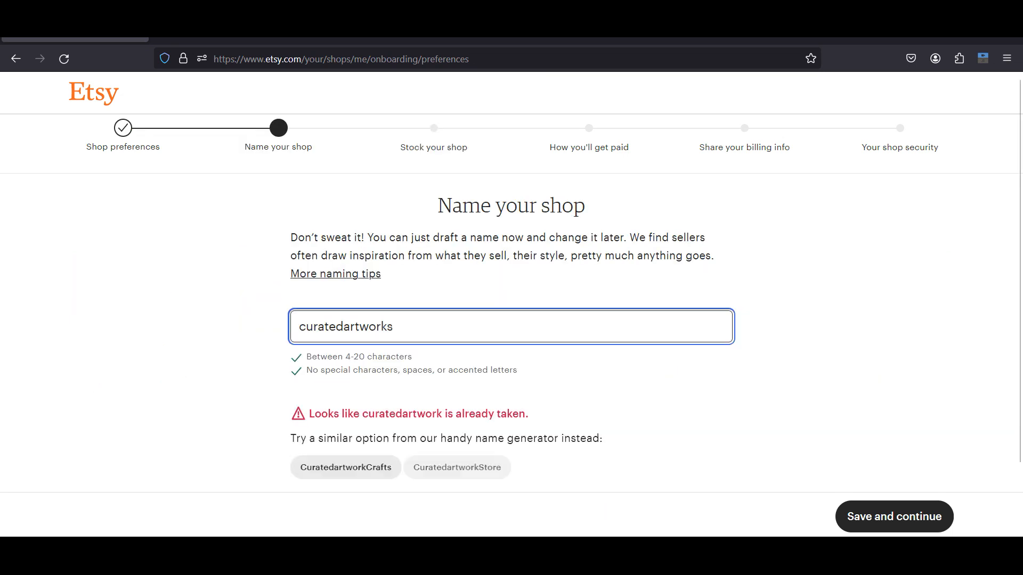
{"action": "left_click", "coordinate": [360, 331]}
{"action": "key", "text": "BackSpace"}
{"action": "key", "text": "BackSpace"}
{"action": "key", "text": "BackSpace"}
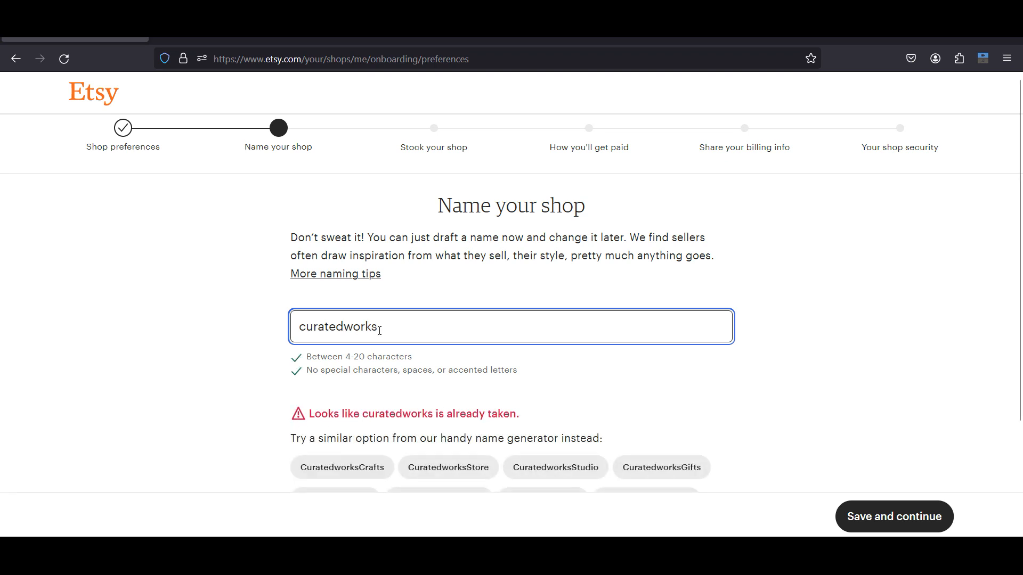
{"action": "left_click_drag", "start_coordinate": [344, 327], "coordinate": [336, 327]}
{"action": "key", "text": "BackSpace"}
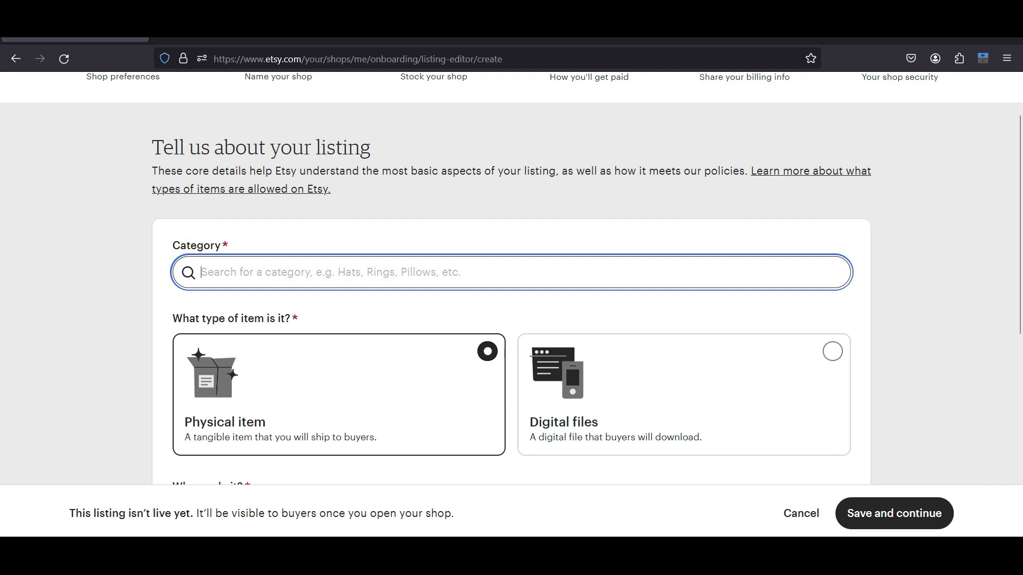
- Search the listing categories for "digital" and assign the Digital Prints category under Art & Collectibles
{"action": "type", "text": "d"}
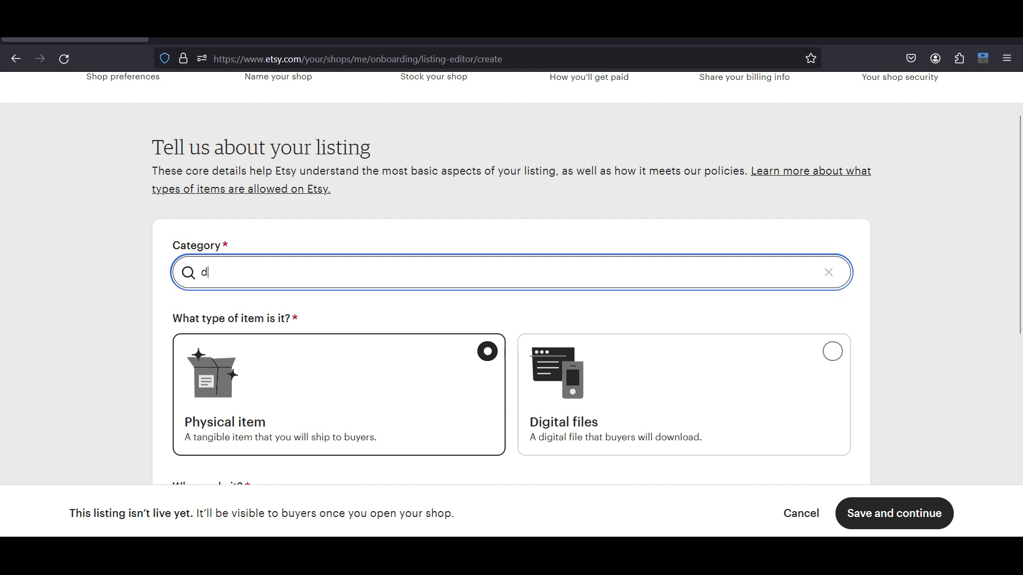
{"action": "type", "text": "igital"}
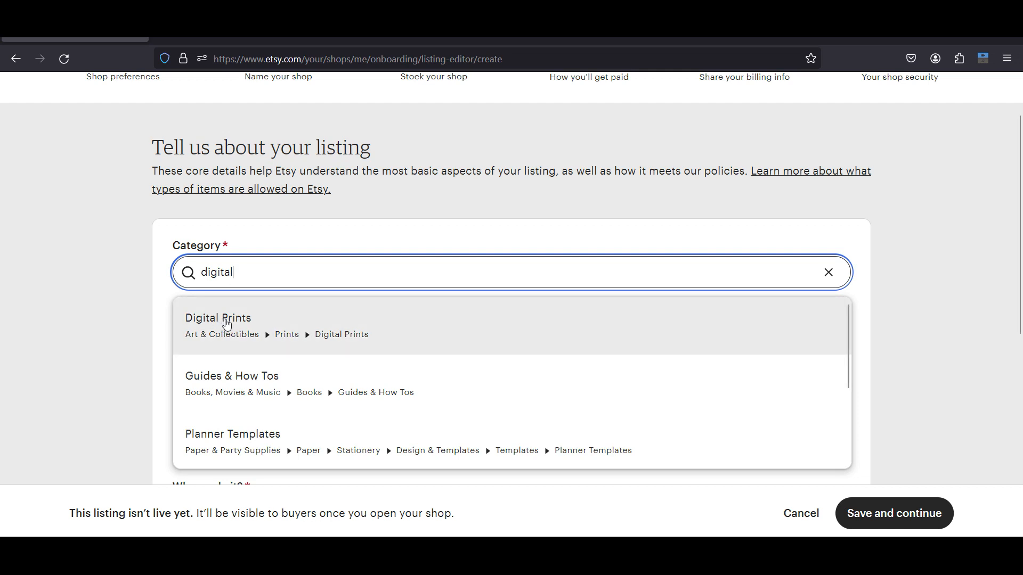
{"action": "left_click", "coordinate": [227, 320]}
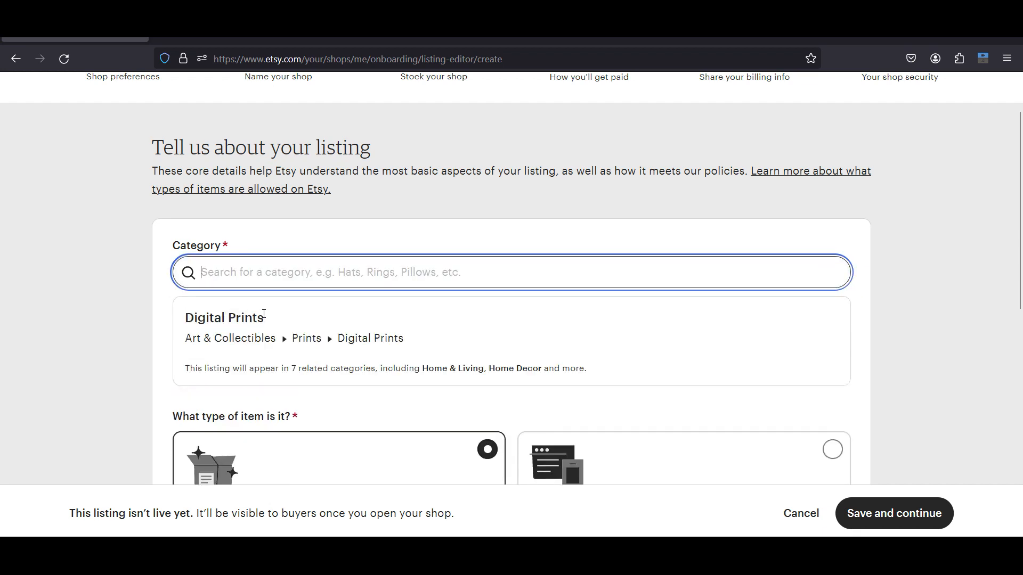
- Set the listing's item type to Digital files, its maker to "I did", and what it is to "A finished product"
{"action": "scroll", "coordinate": [275, 369], "scroll_direction": "down", "scroll_amount": 1}
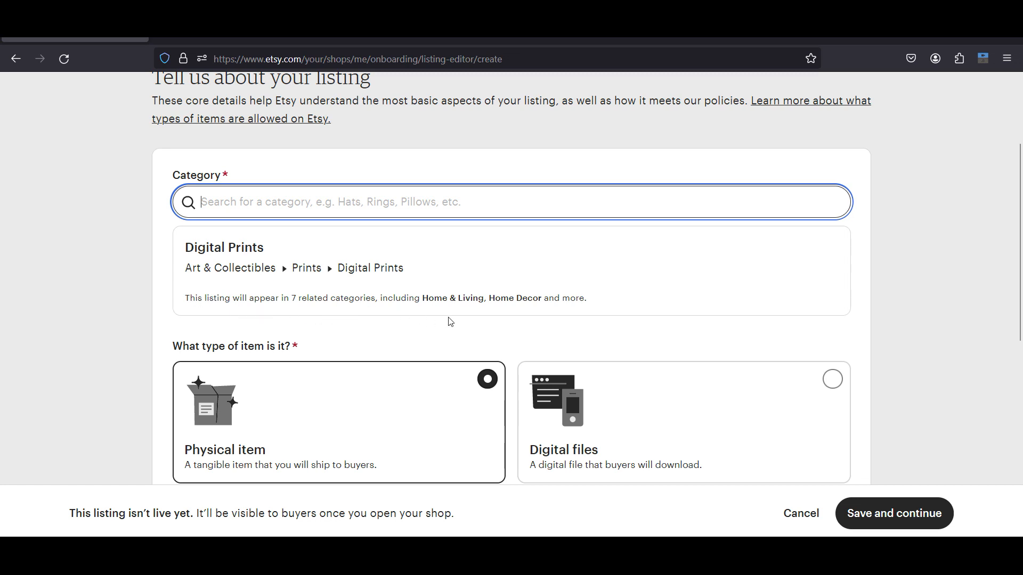
{"action": "scroll", "coordinate": [692, 315], "scroll_direction": "down", "scroll_amount": 1}
{"action": "left_click", "coordinate": [833, 309]}
{"action": "scroll", "coordinate": [735, 372], "scroll_direction": "down", "scroll_amount": 2}
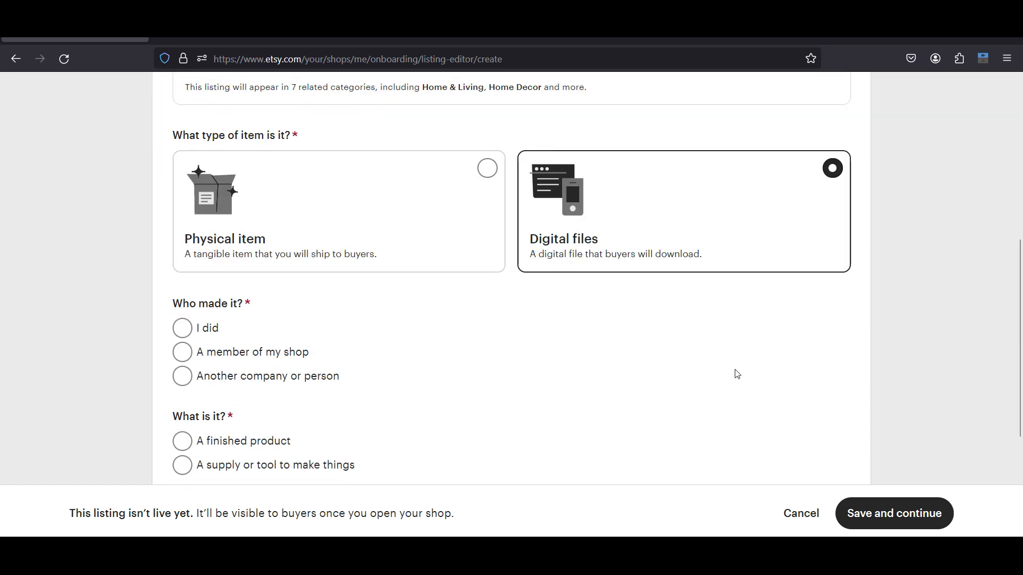
{"action": "left_click", "coordinate": [186, 332]}
{"action": "scroll", "coordinate": [186, 332], "scroll_direction": "down", "scroll_amount": 1}
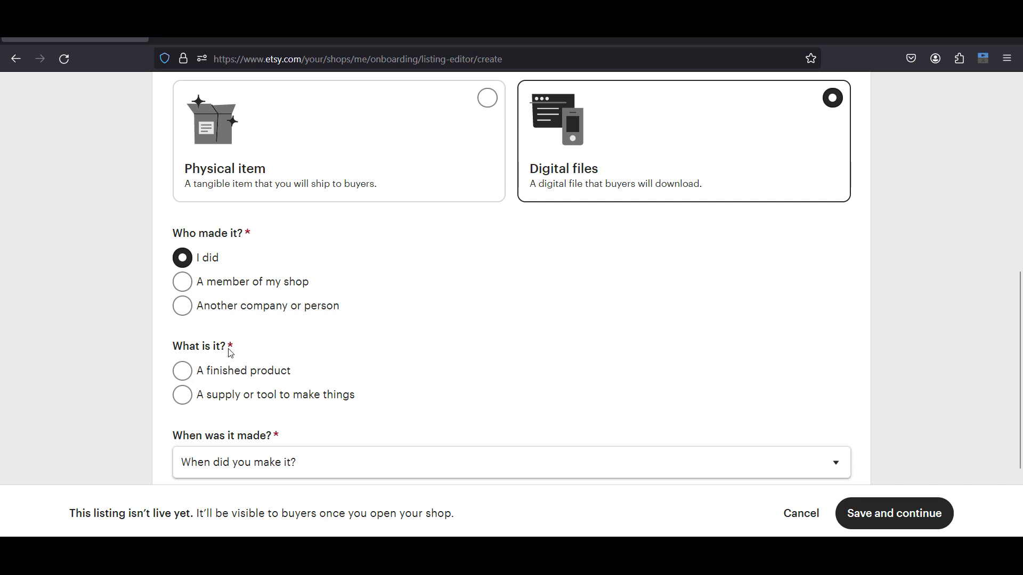
{"action": "left_click", "coordinate": [183, 371]}
- Set when the item was made to 2020 - 2024, save the core details, and continue to the listing's title section
{"action": "scroll", "coordinate": [291, 417], "scroll_direction": "down", "scroll_amount": 2}
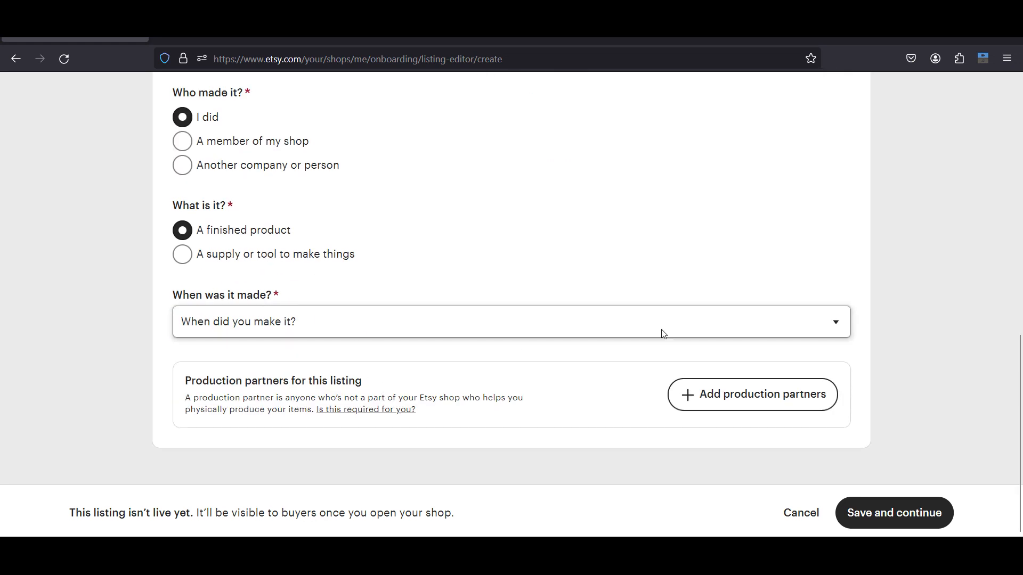
{"action": "left_click", "coordinate": [828, 323]}
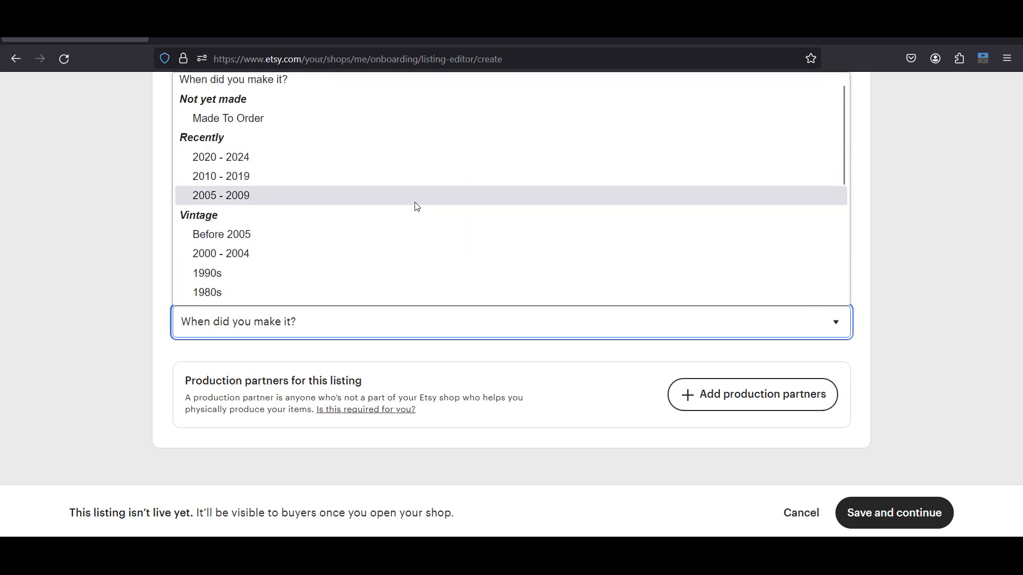
{"action": "left_click", "coordinate": [395, 156]}
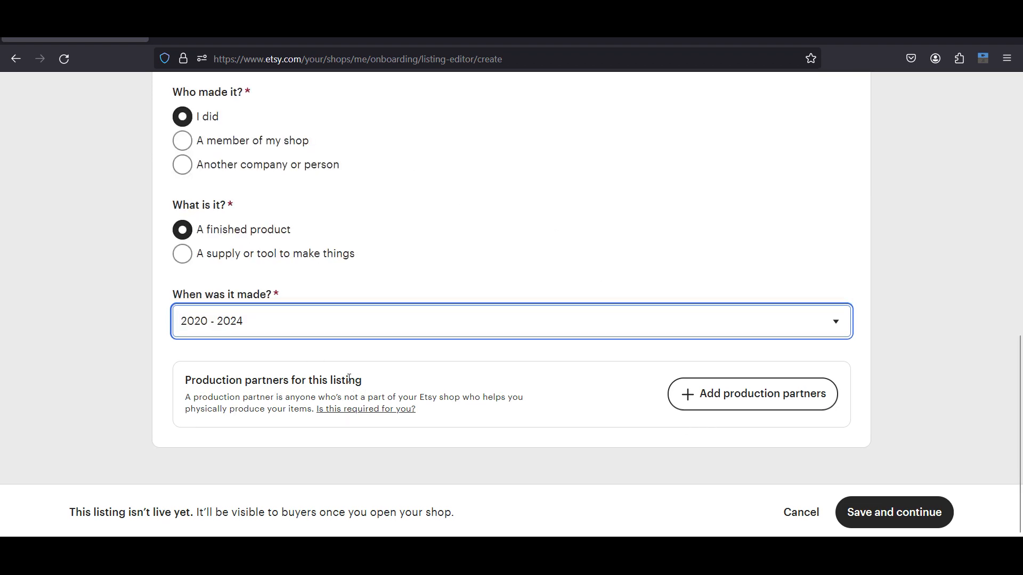
{"action": "left_click", "coordinate": [898, 518]}
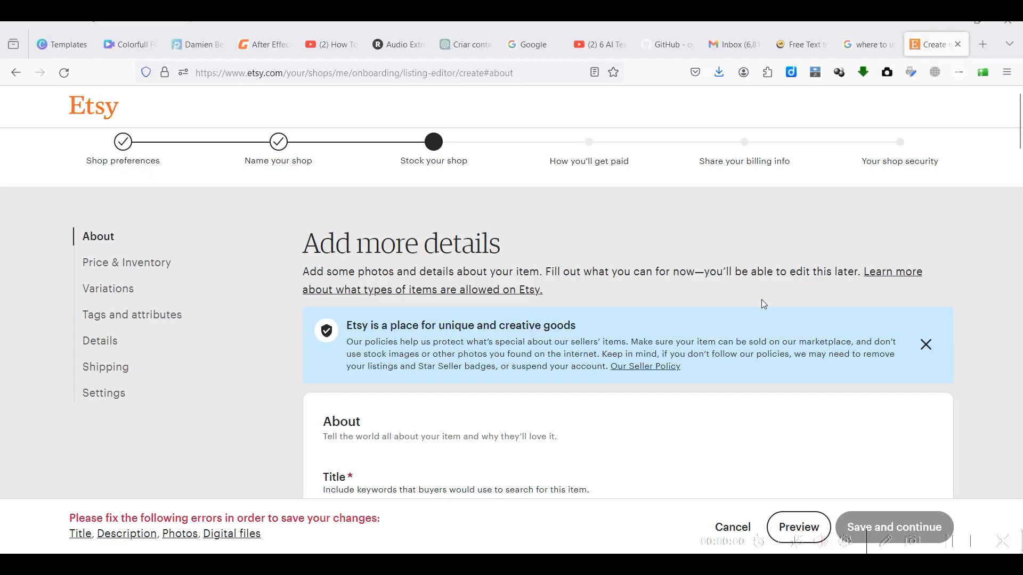
{"action": "scroll", "coordinate": [768, 302], "scroll_direction": "down", "scroll_amount": 1}
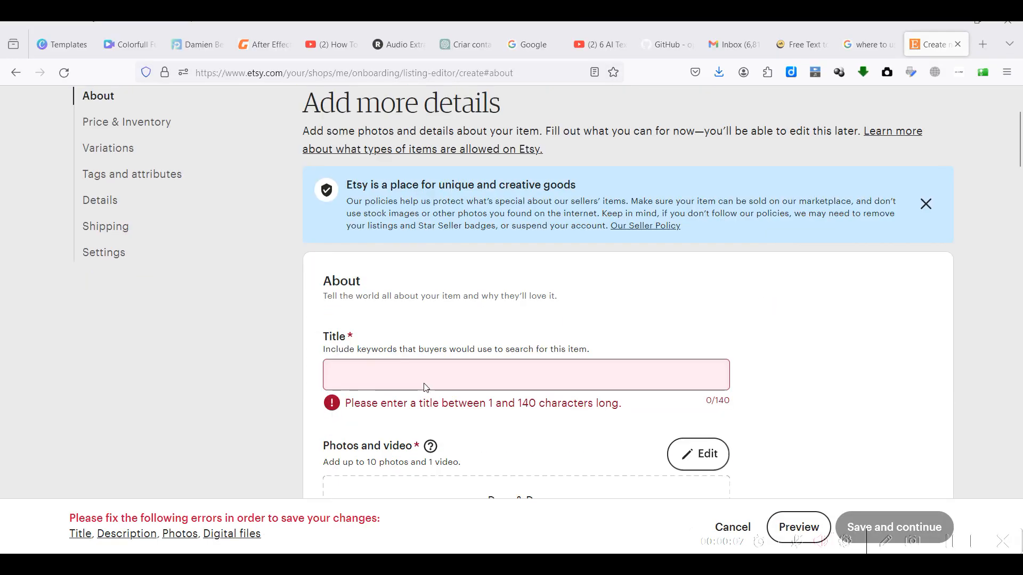
- Enter "best digita art product..." as the listing's title
{"action": "left_click", "coordinate": [384, 375]}
{"action": "type", "text": "b"}
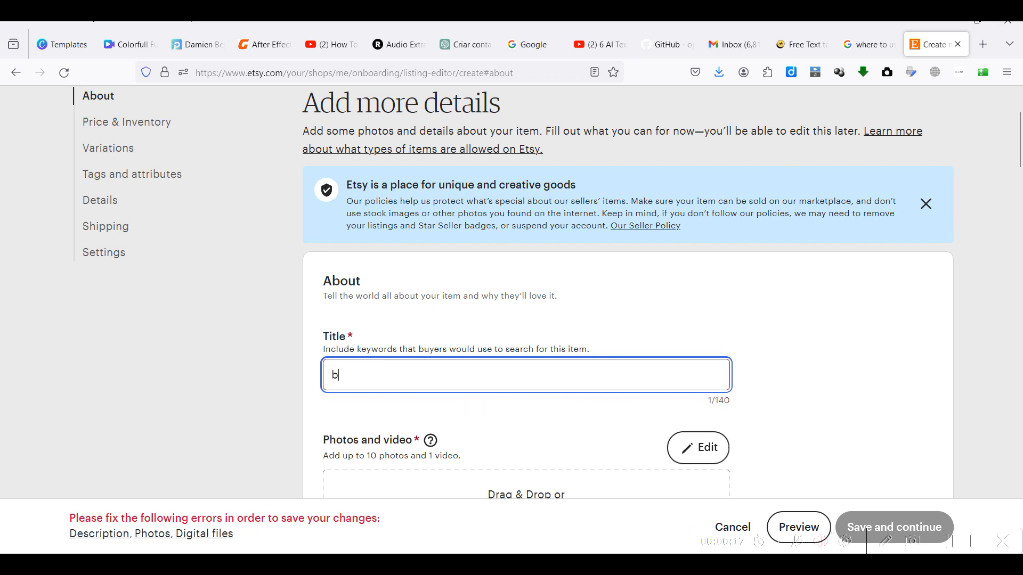
{"action": "type", "text": "est digita art pro"}
{"action": "scroll", "coordinate": [627, 293], "scroll_direction": "down", "scroll_amount": 2}
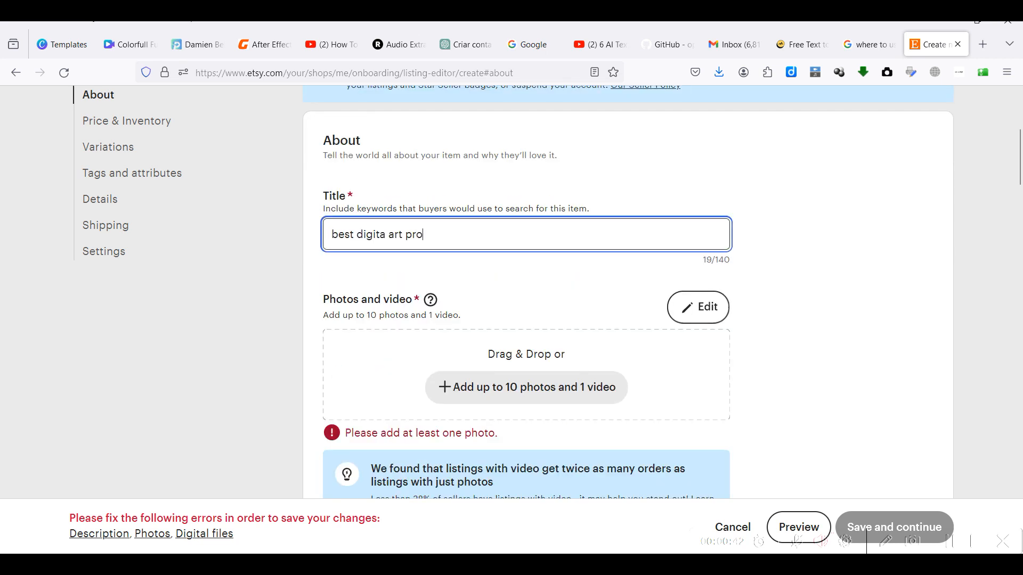
{"action": "type", "text": "duc"}
{"action": "scroll", "coordinate": [627, 293], "scroll_direction": "down", "scroll_amount": 1}
{"action": "type", "text": "t..."}
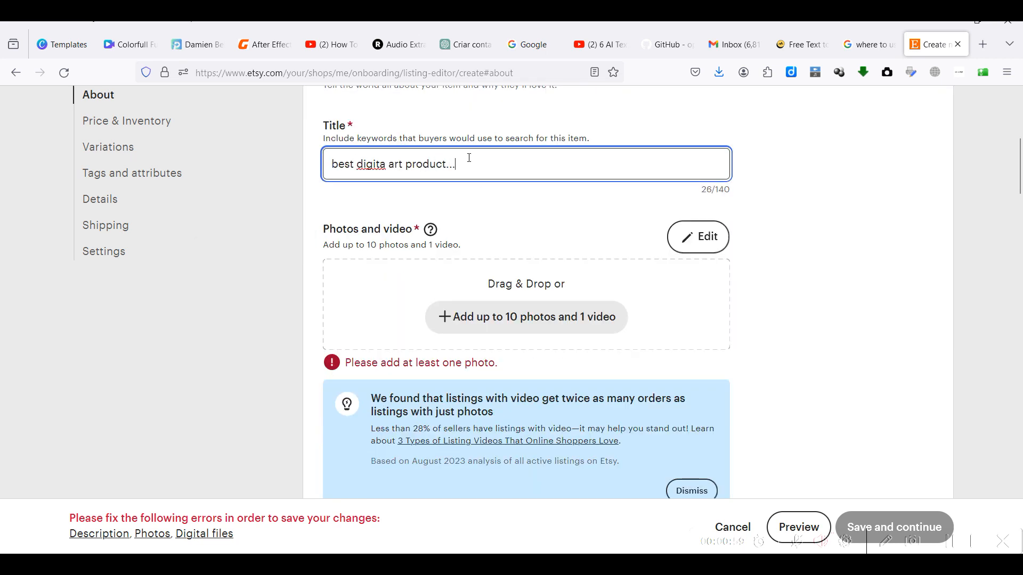
- Upload the art image from the THUMBNAIL BG folder as the listing's primary photo
{"action": "scroll", "coordinate": [529, 317], "scroll_direction": "down", "scroll_amount": 1}
{"action": "left_click", "coordinate": [530, 253]}
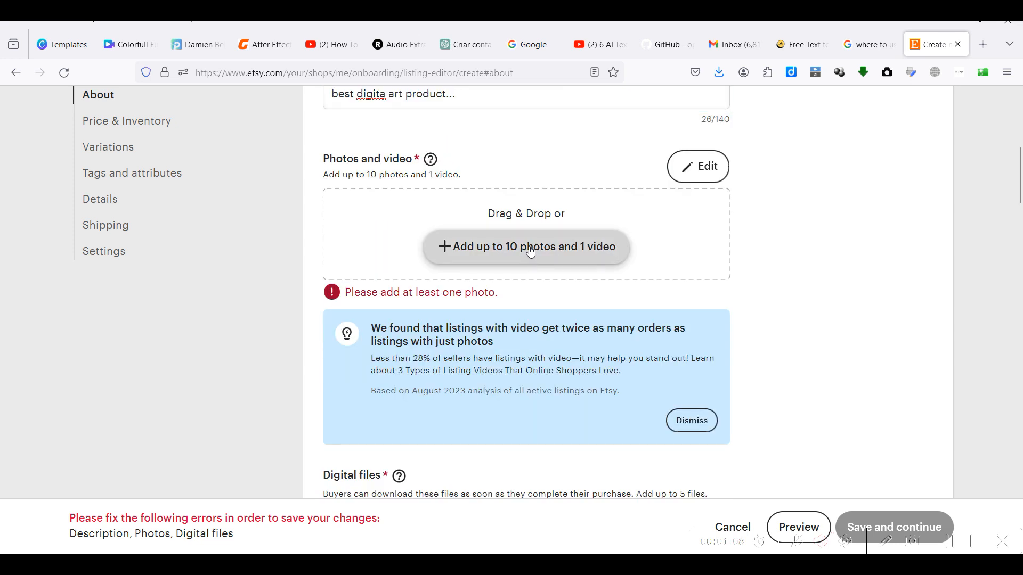
{"action": "left_click", "coordinate": [493, 250]}
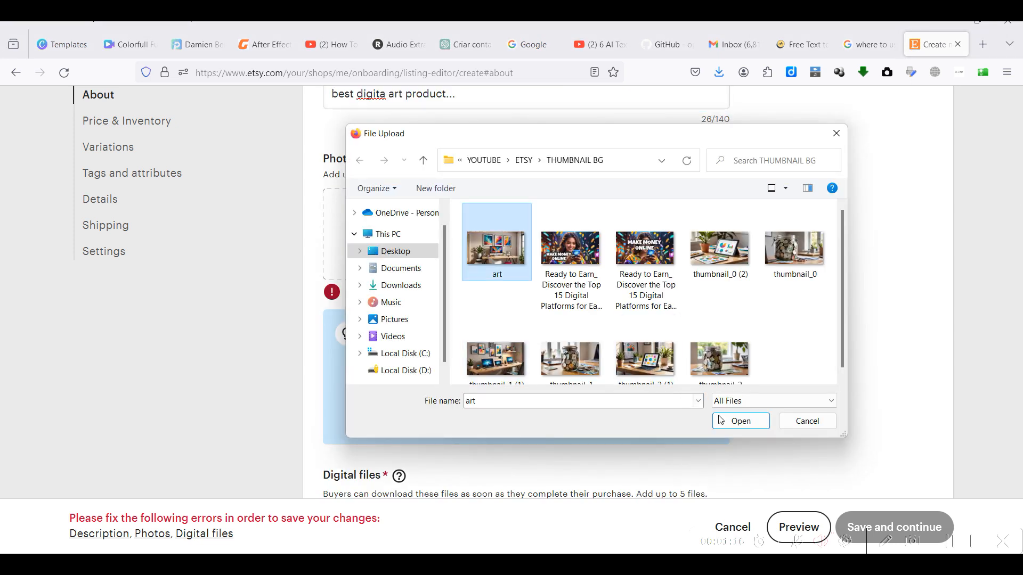
{"action": "left_click", "coordinate": [738, 420]}
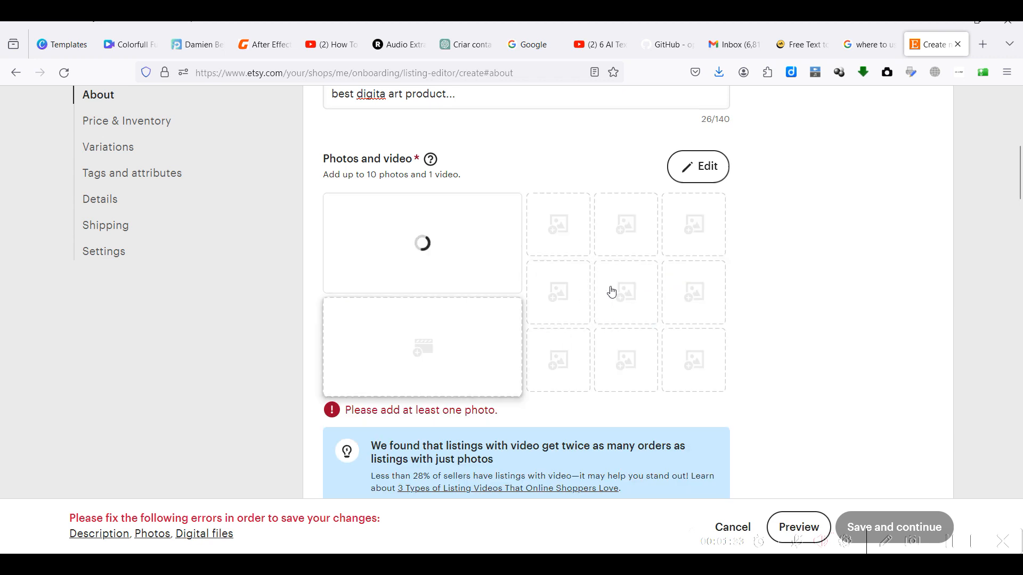
{"action": "scroll", "coordinate": [552, 325], "scroll_direction": "up", "scroll_amount": 2}
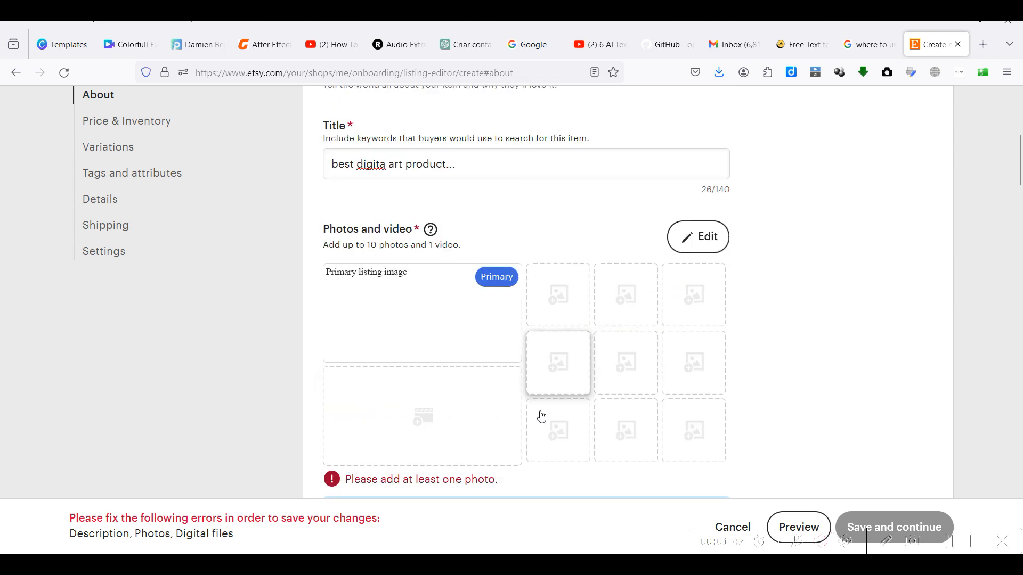
{"action": "scroll", "coordinate": [542, 398], "scroll_direction": "down", "scroll_amount": 2}
{"action": "scroll", "coordinate": [542, 398], "scroll_direction": "down", "scroll_amount": 3}
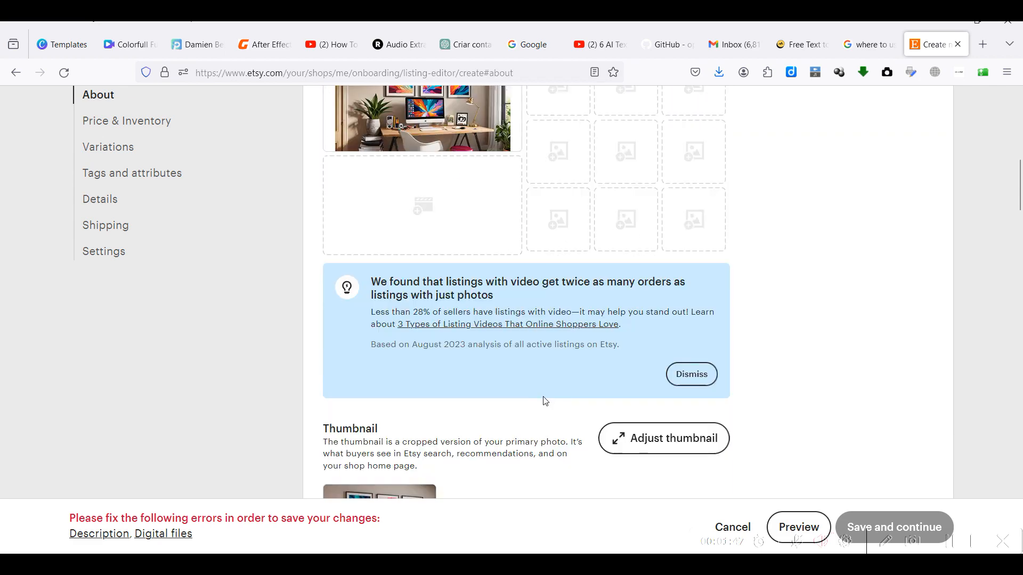
{"action": "scroll", "coordinate": [543, 395], "scroll_direction": "up", "scroll_amount": 1}
- Add the art image as the listing's downloadable digital file
{"action": "scroll", "coordinate": [543, 395], "scroll_direction": "down", "scroll_amount": 4}
{"action": "scroll", "coordinate": [544, 399], "scroll_direction": "down", "scroll_amount": 2}
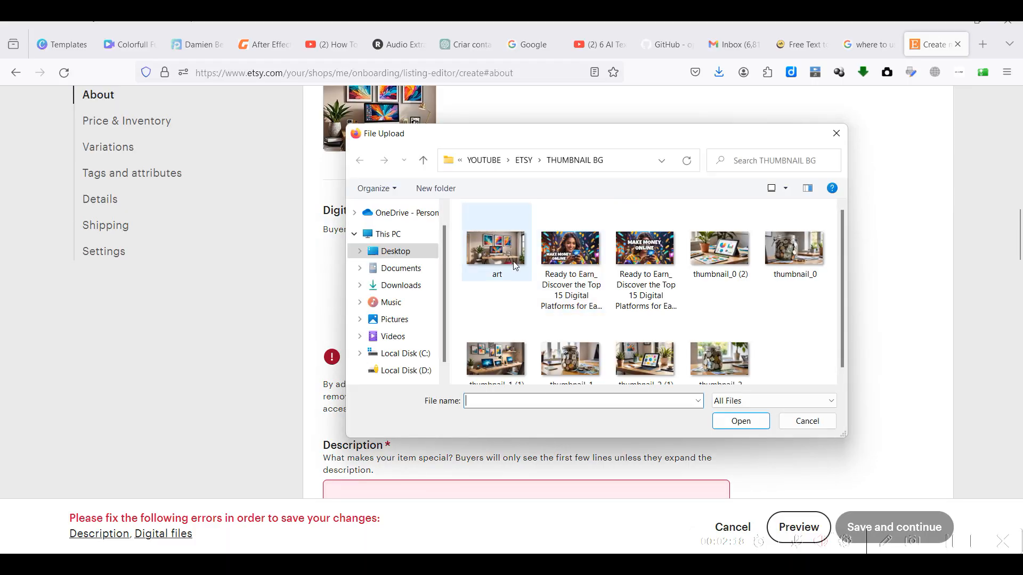
{"action": "left_click", "coordinate": [507, 250]}
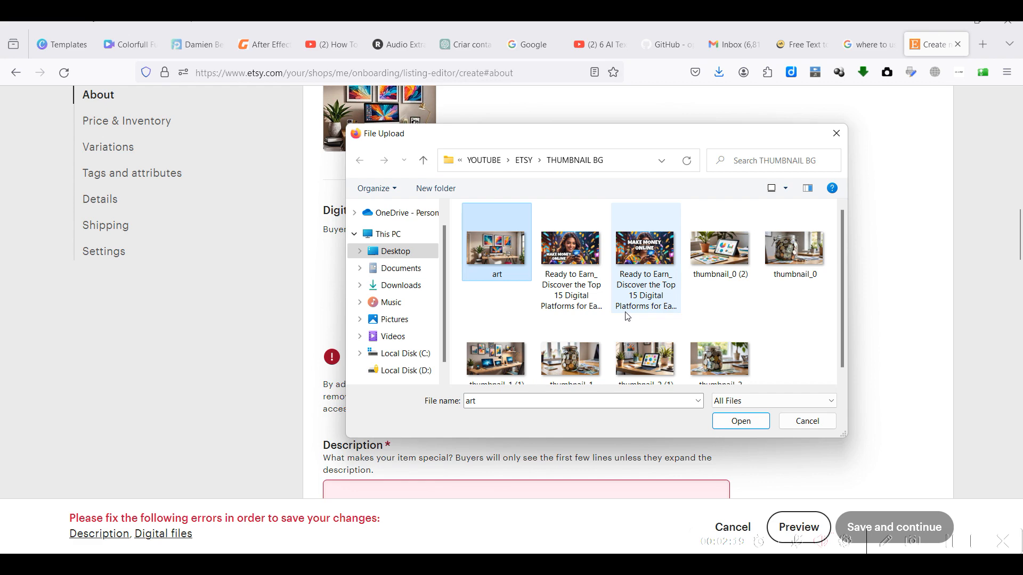
{"action": "key", "text": "Return"}
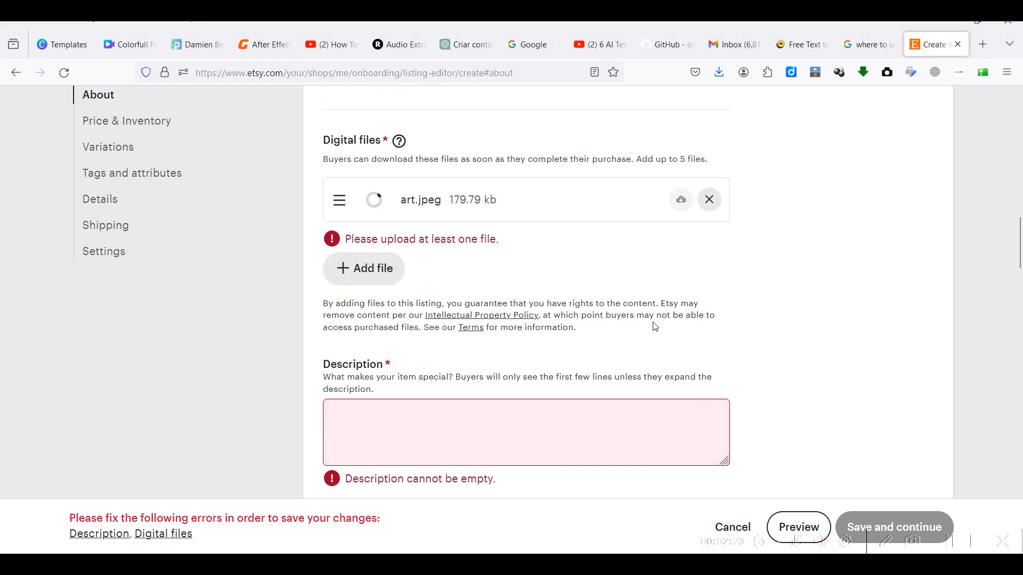
{"action": "scroll", "coordinate": [655, 326], "scroll_direction": "up", "scroll_amount": 2}
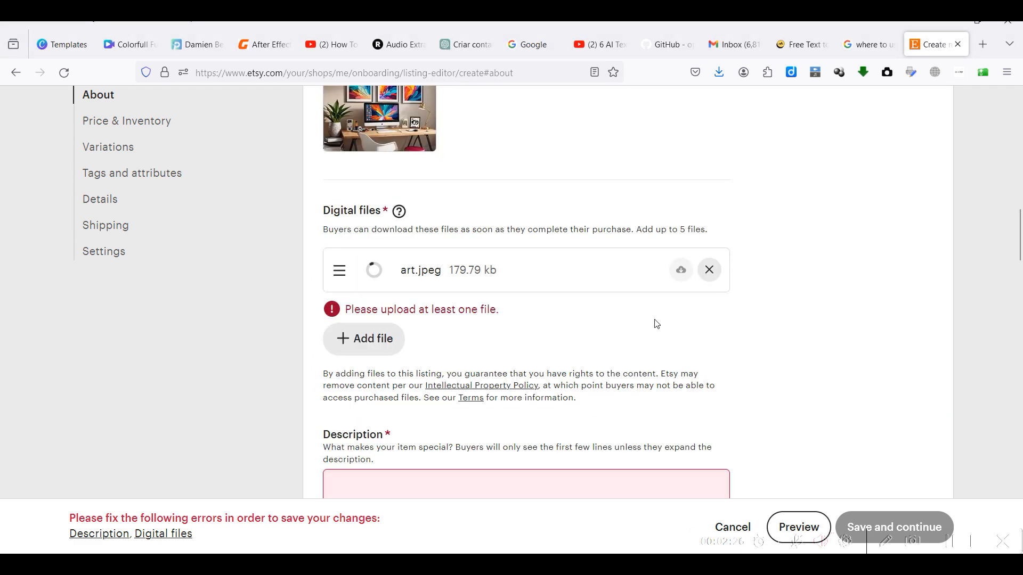
{"action": "scroll", "coordinate": [657, 324], "scroll_direction": "down", "scroll_amount": 2}
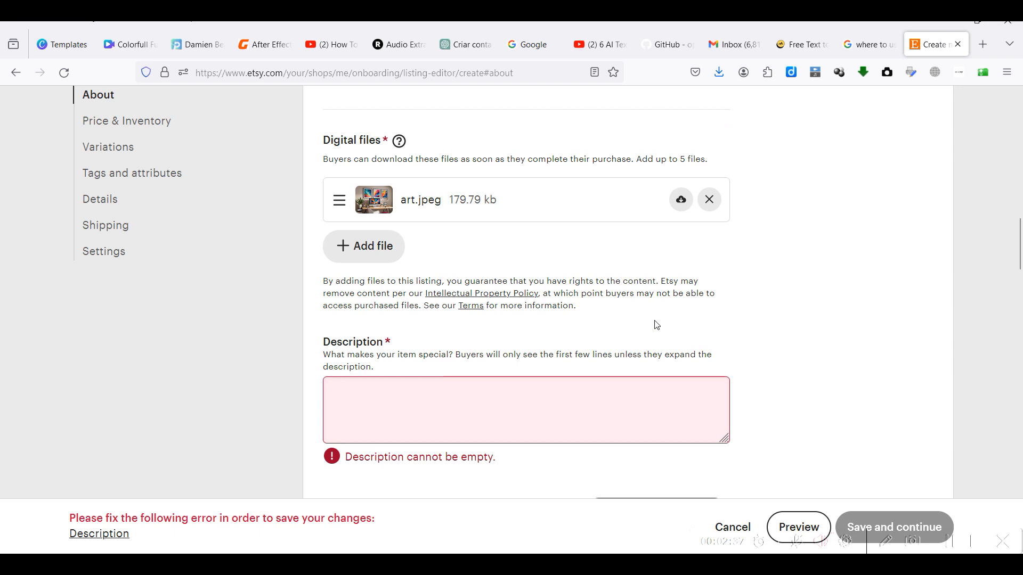
- Write the listing description "best digital product you will ever ever get is here"
{"action": "scroll", "coordinate": [656, 325], "scroll_direction": "down", "scroll_amount": 4}
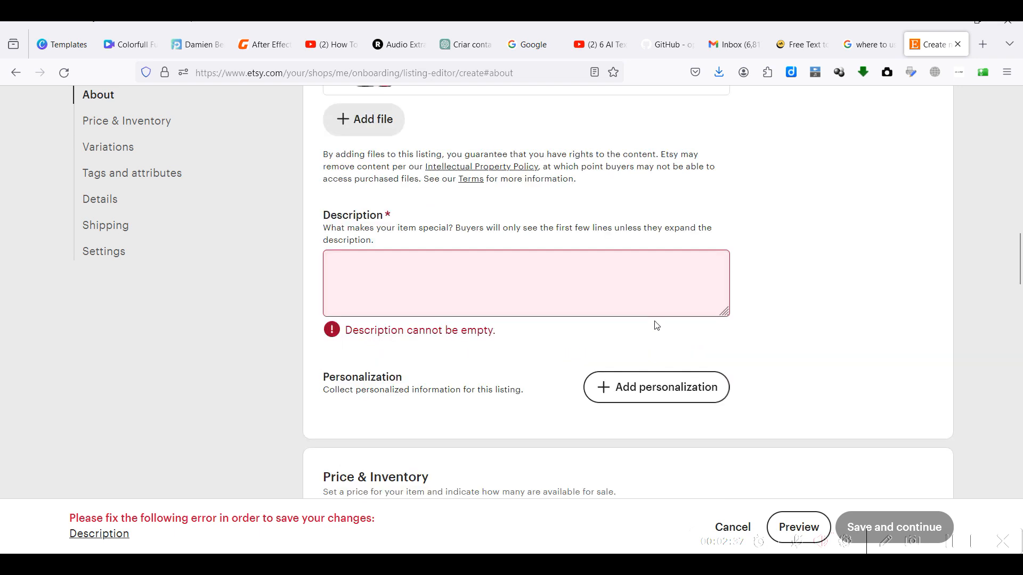
{"action": "left_click", "coordinate": [377, 244]}
{"action": "type", "text": "best d"}
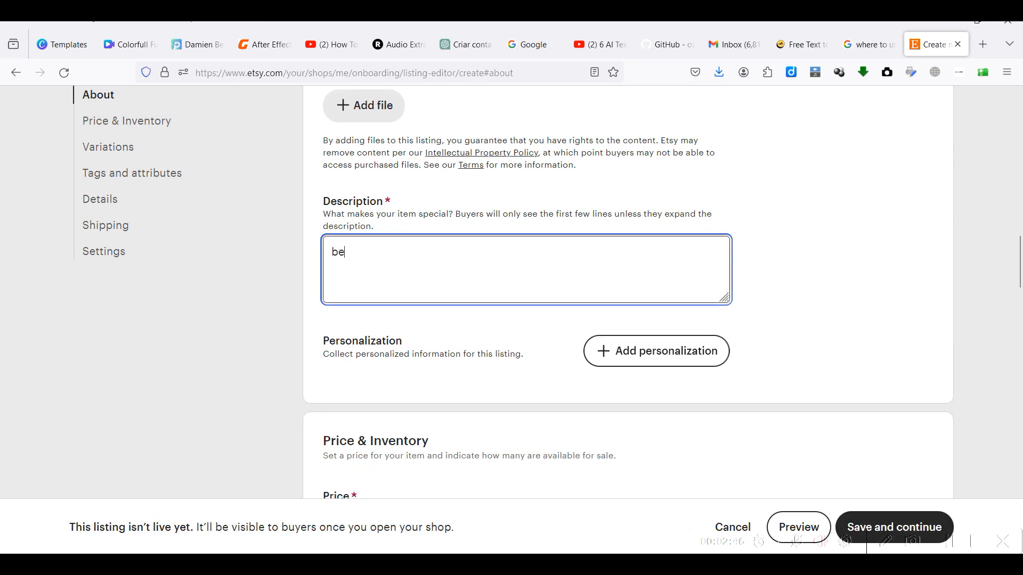
{"action": "type", "text": "igital product"}
{"action": "type", "text": "you will ever ever get is her"}
{"action": "type", "text": "ever ever get is here"}
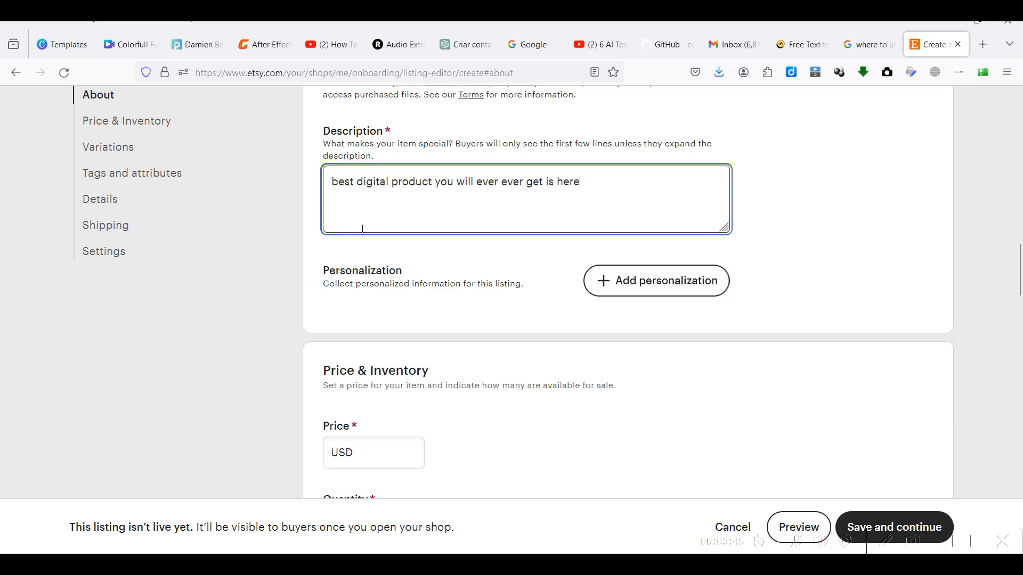
- Set the listing's price to USD 4.09
{"action": "scroll", "coordinate": [362, 229], "scroll_direction": "down", "scroll_amount": 1}
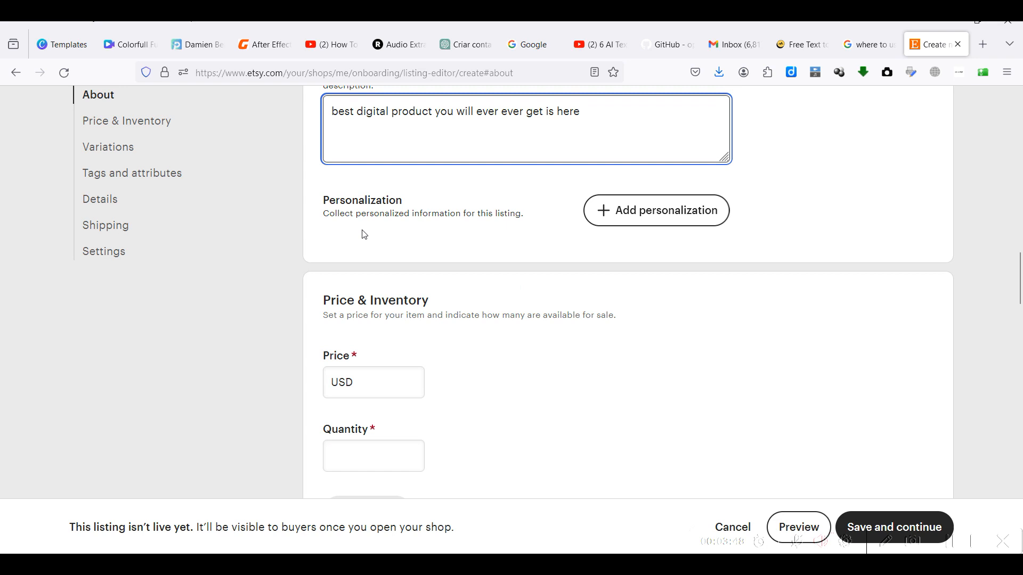
{"action": "scroll", "coordinate": [364, 234], "scroll_direction": "down", "scroll_amount": 2}
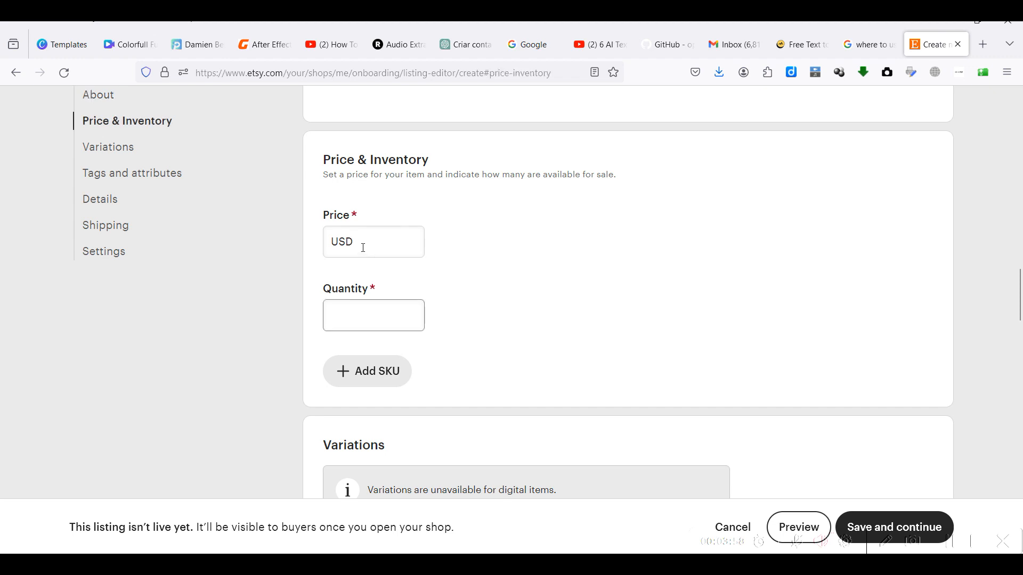
{"action": "left_click", "coordinate": [364, 248]}
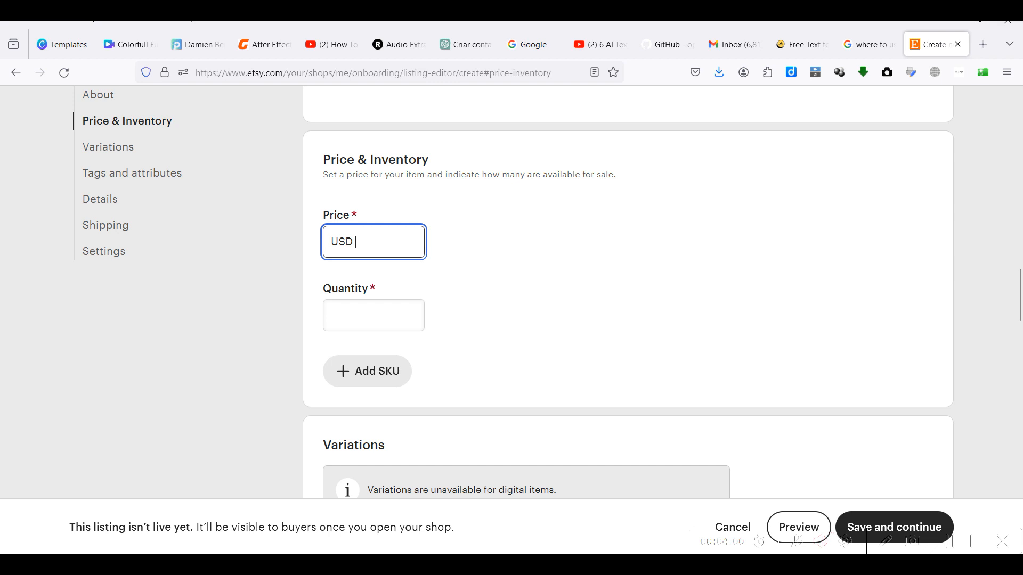
{"action": "type", "text": "4"}
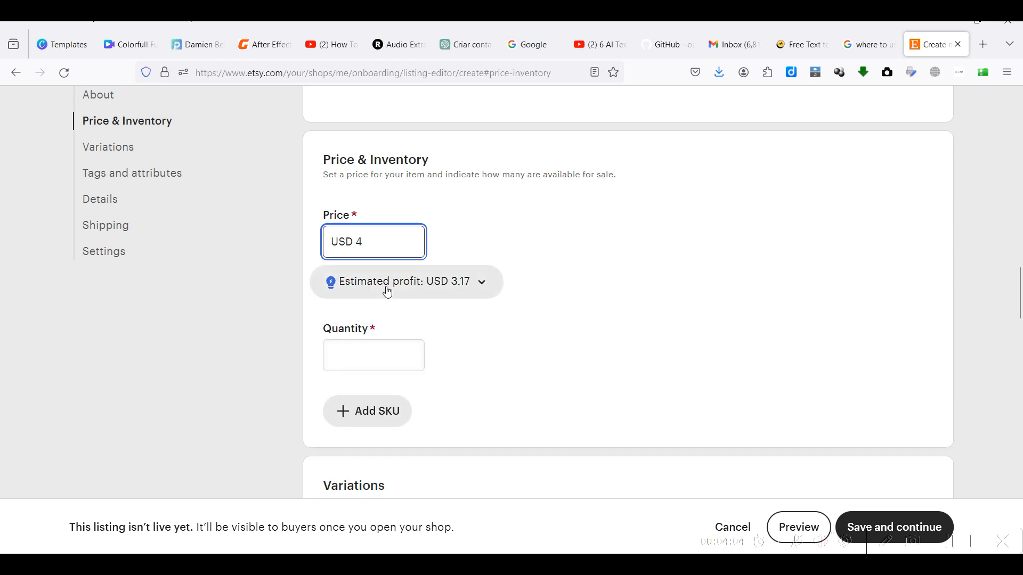
{"action": "type", "text": "."}
{"action": "type", "text": "09"}
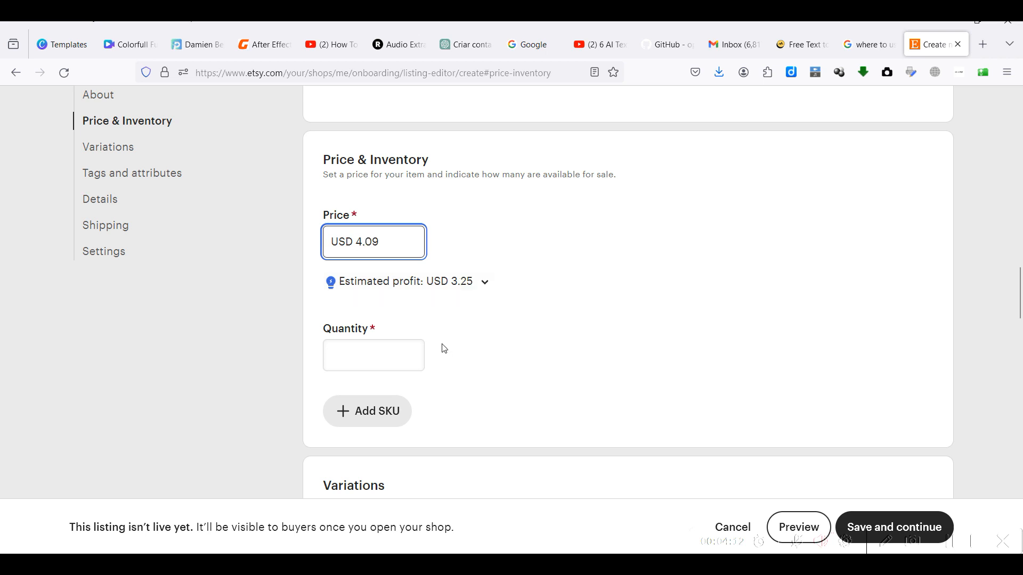
- Set the listing's available quantity to 999
{"action": "left_click", "coordinate": [382, 354]}
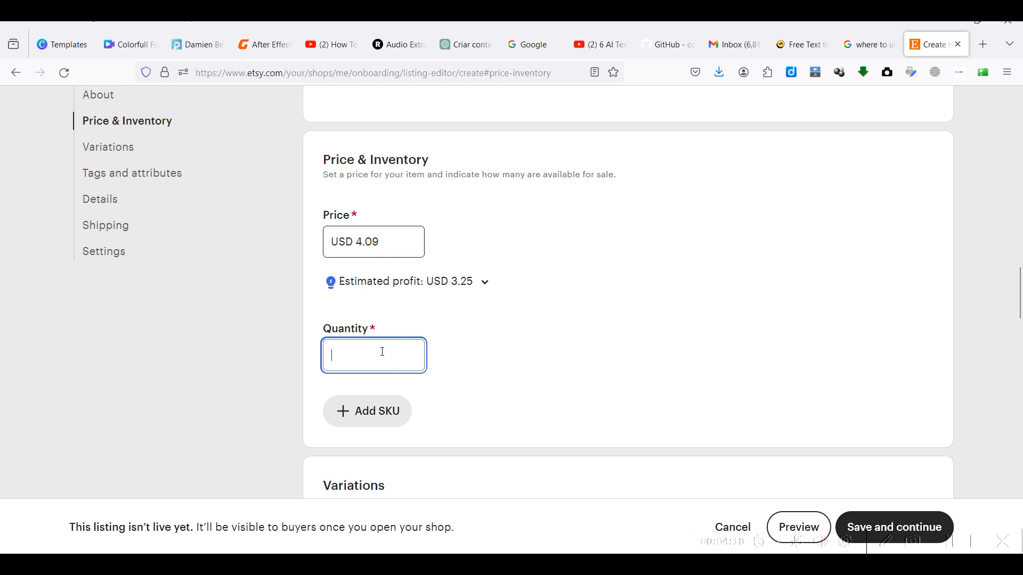
{"action": "scroll", "coordinate": [628, 304], "scroll_direction": "down", "scroll_amount": 2}
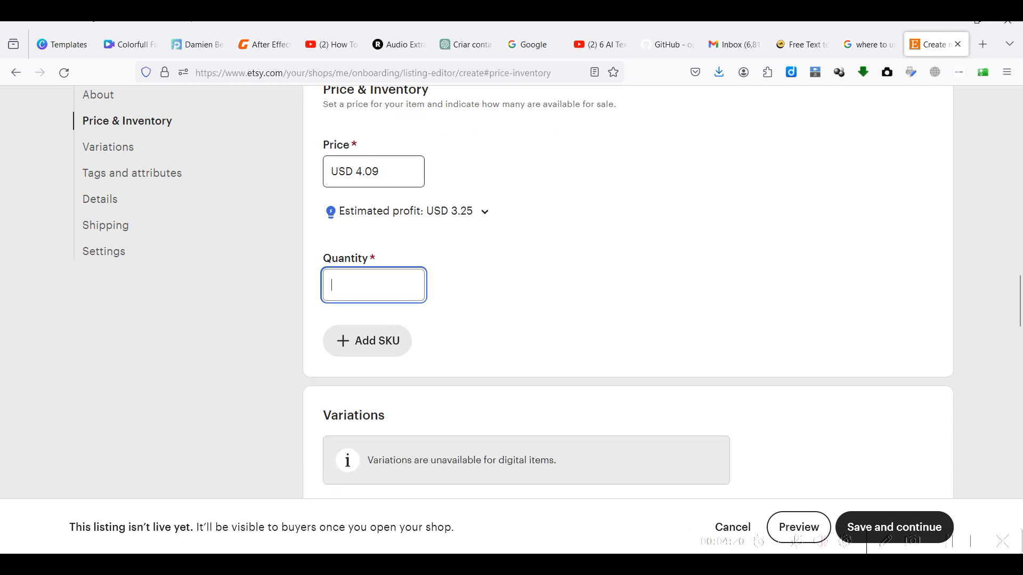
{"action": "type", "text": "9"}
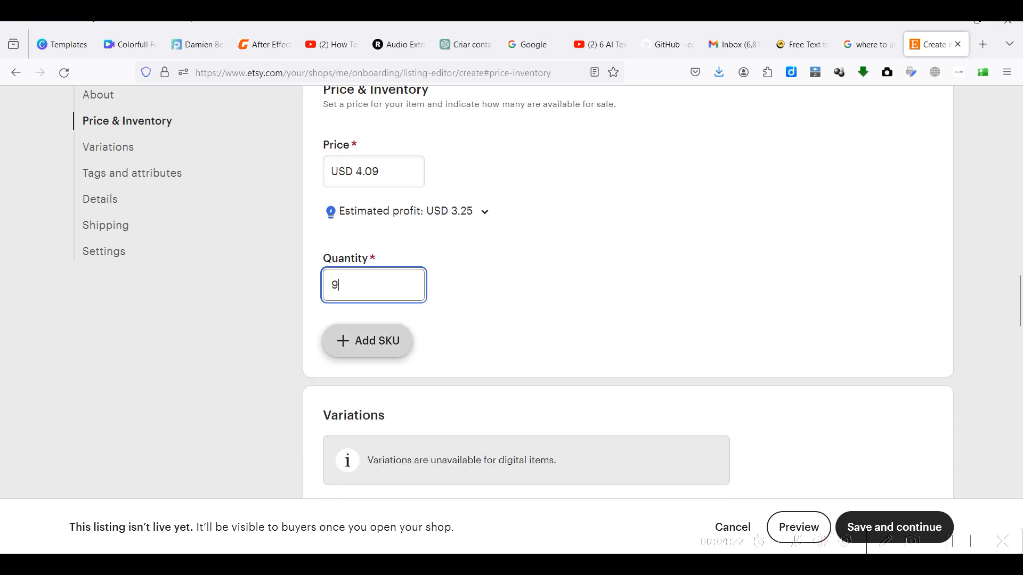
{"action": "type", "text": "9"}
{"action": "scroll", "coordinate": [628, 304], "scroll_direction": "down", "scroll_amount": 2}
{"action": "type", "text": "99"}
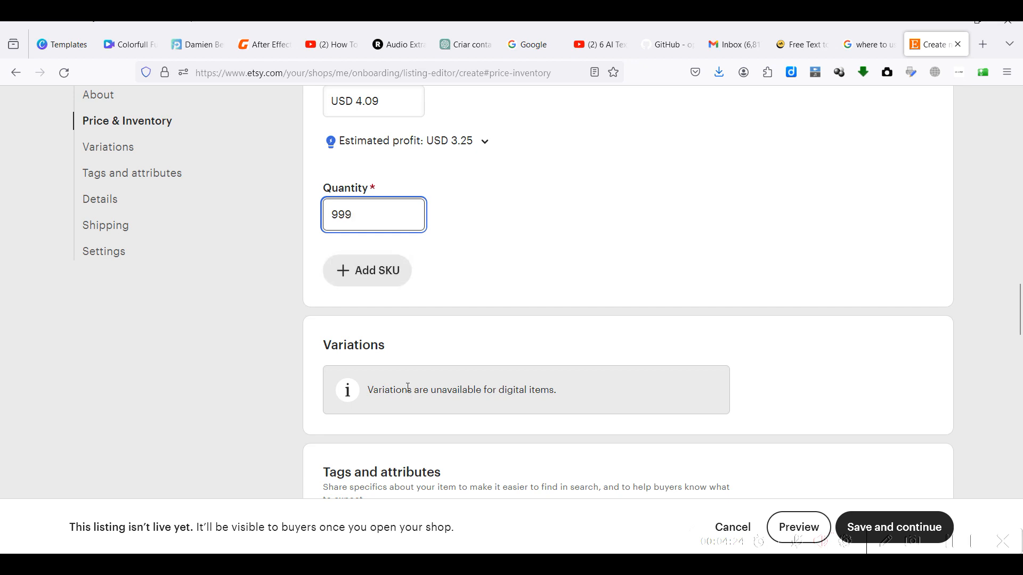
- Review the listing from price and inventory through tags, attributes, core details and category, and save it to continue onboarding
{"action": "scroll", "coordinate": [409, 384], "scroll_direction": "down", "scroll_amount": 2}
{"action": "scroll", "coordinate": [410, 381], "scroll_direction": "up", "scroll_amount": 2}
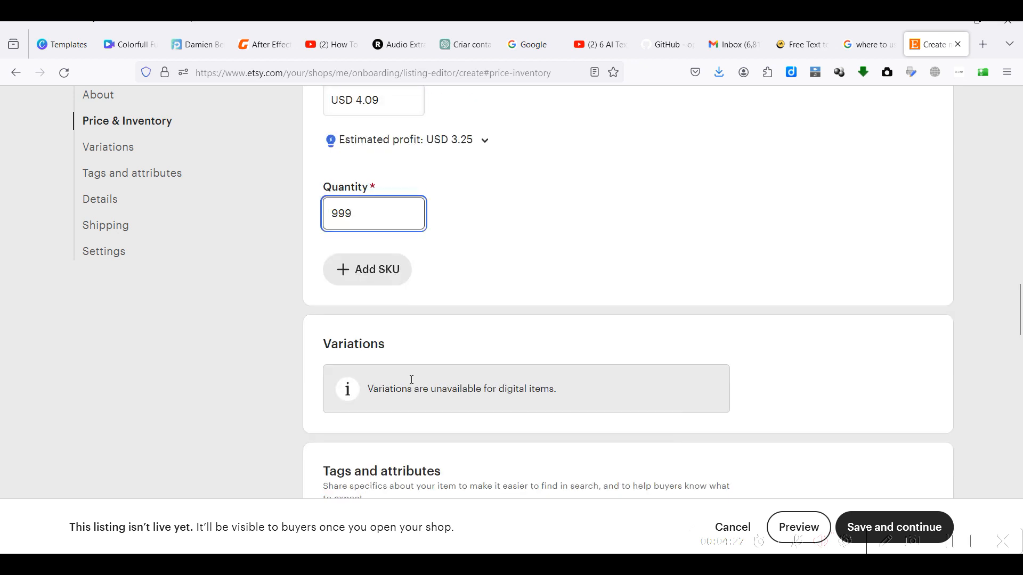
{"action": "scroll", "coordinate": [410, 378], "scroll_direction": "up", "scroll_amount": 2}
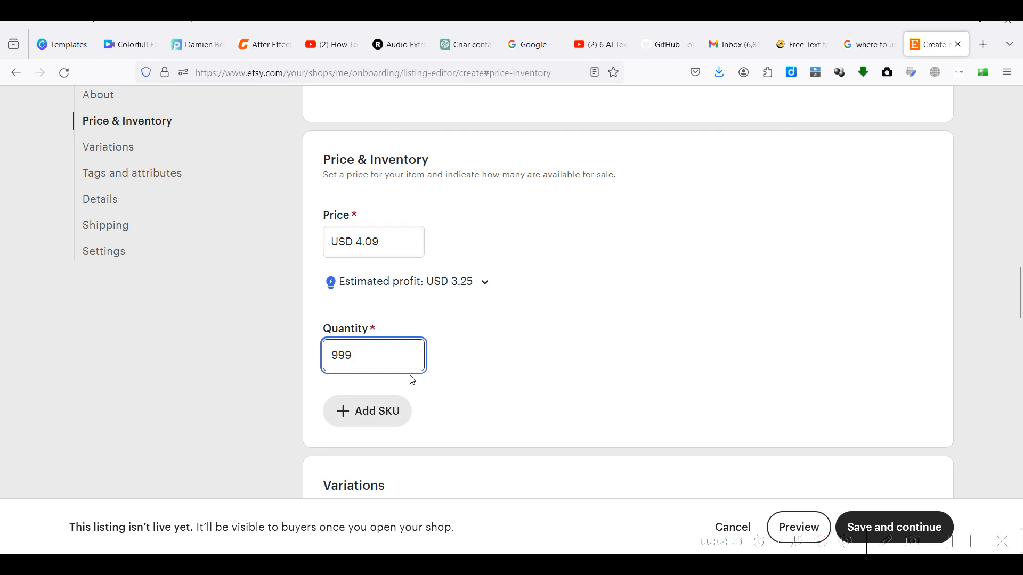
{"action": "scroll", "coordinate": [428, 316], "scroll_direction": "up", "scroll_amount": 1}
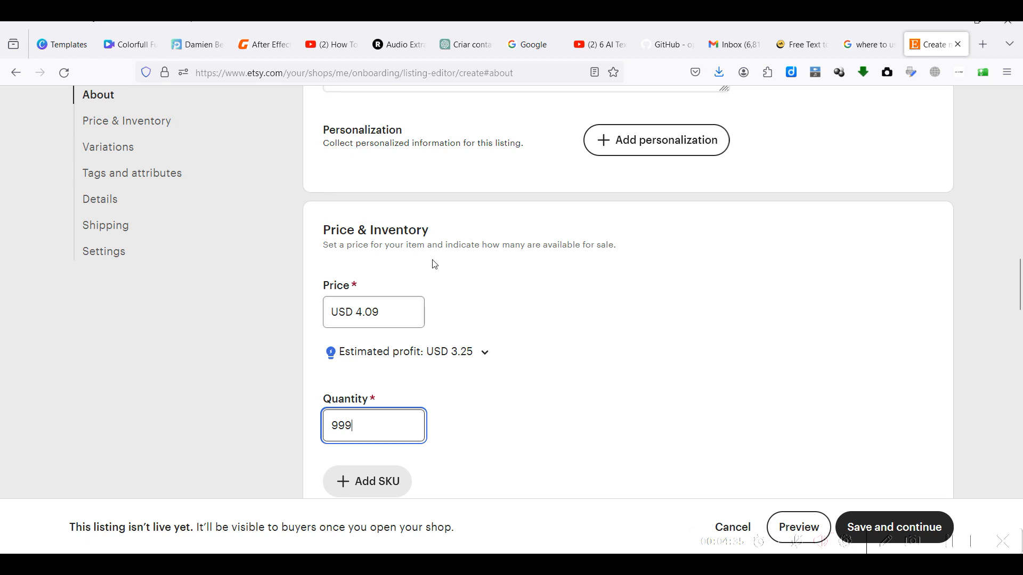
{"action": "scroll", "coordinate": [471, 341], "scroll_direction": "down", "scroll_amount": 1}
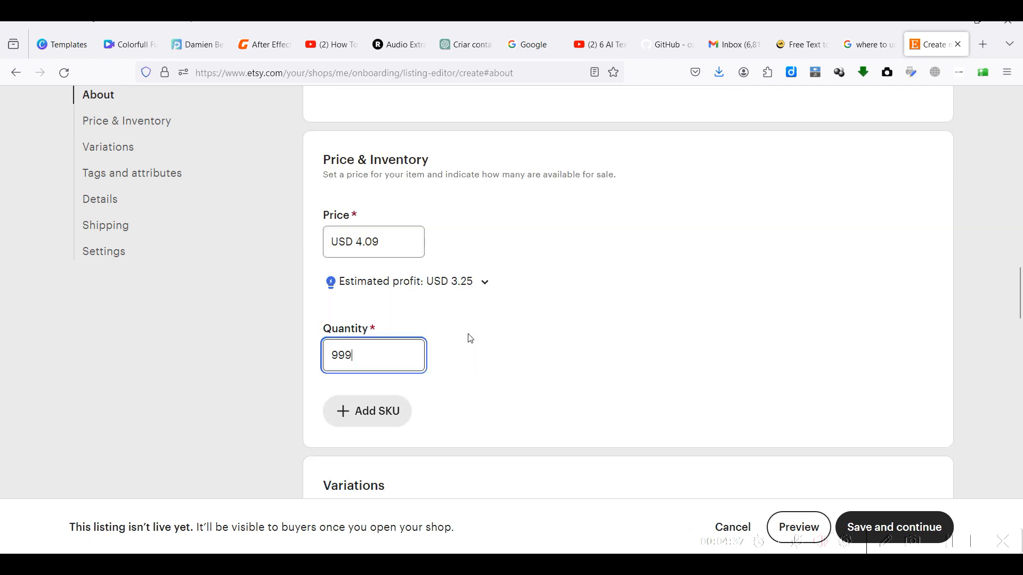
{"action": "scroll", "coordinate": [470, 339], "scroll_direction": "down", "scroll_amount": 1}
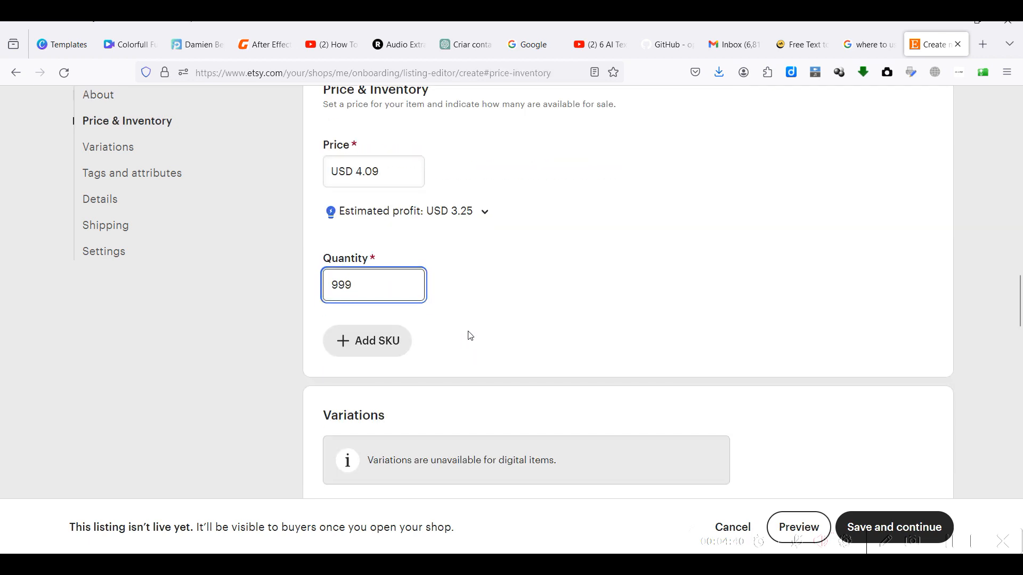
{"action": "scroll", "coordinate": [470, 336], "scroll_direction": "down", "scroll_amount": 4}
{"action": "scroll", "coordinate": [471, 334], "scroll_direction": "down", "scroll_amount": 4}
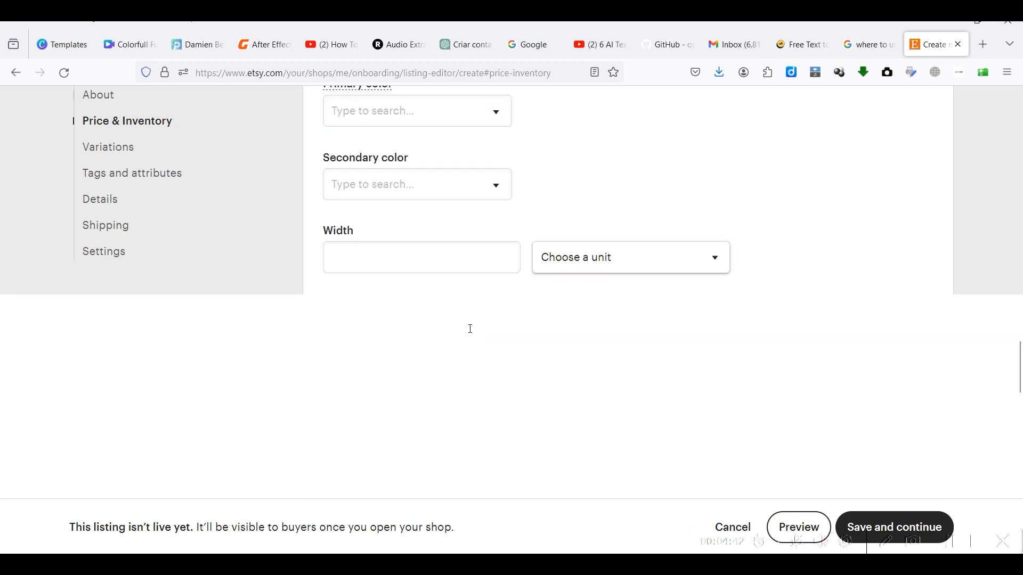
{"action": "scroll", "coordinate": [468, 326], "scroll_direction": "down", "scroll_amount": 3}
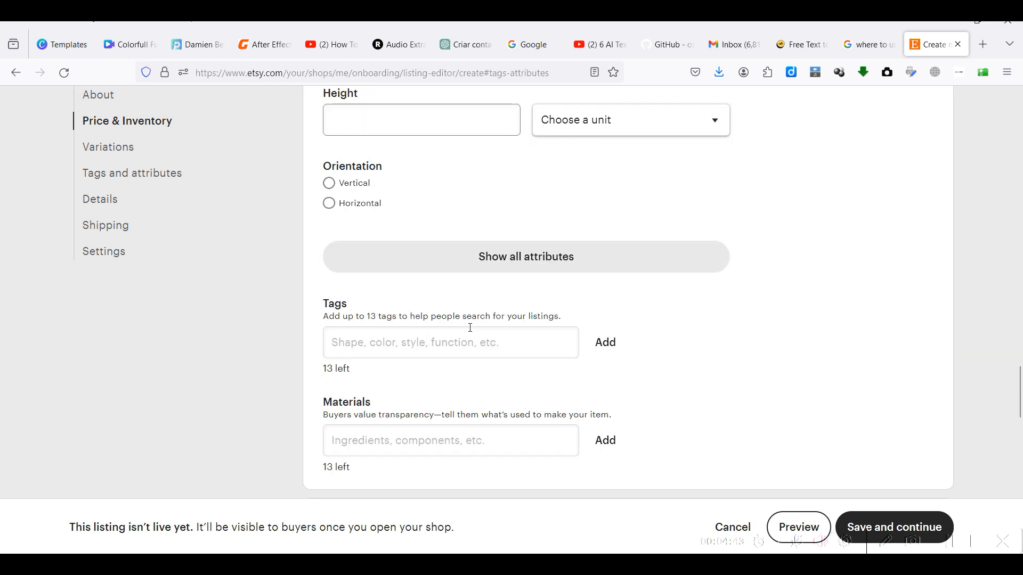
{"action": "scroll", "coordinate": [471, 328], "scroll_direction": "down", "scroll_amount": 6}
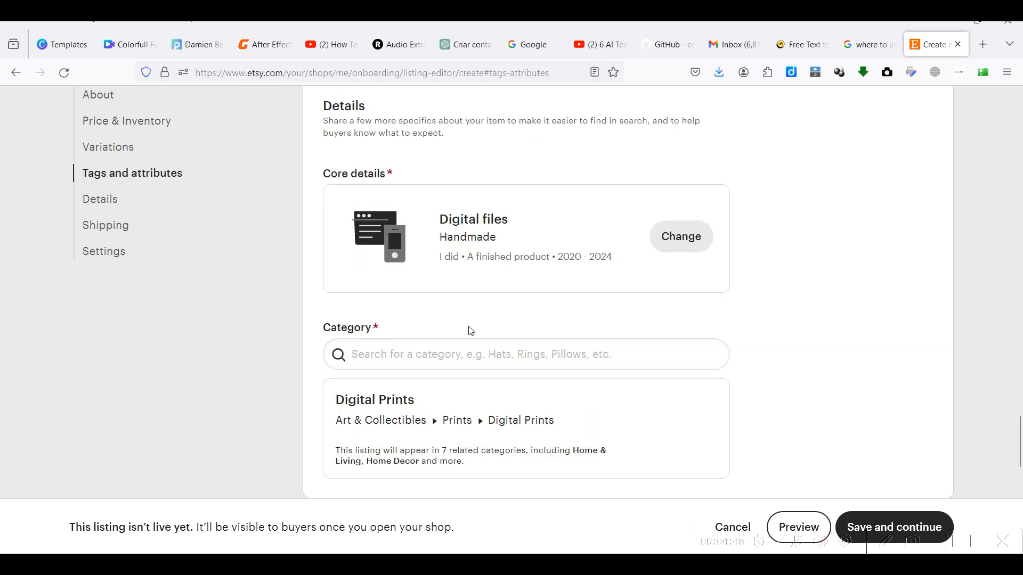
{"action": "scroll", "coordinate": [470, 331], "scroll_direction": "down", "scroll_amount": 3}
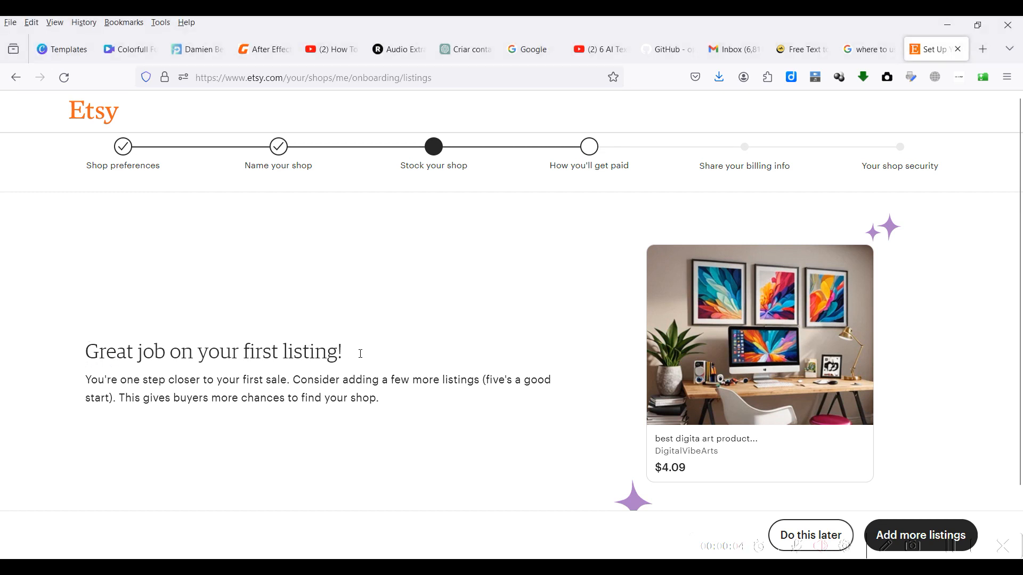
{"action": "left_click_drag", "start_coordinate": [81, 380], "coordinate": [38, 338]}
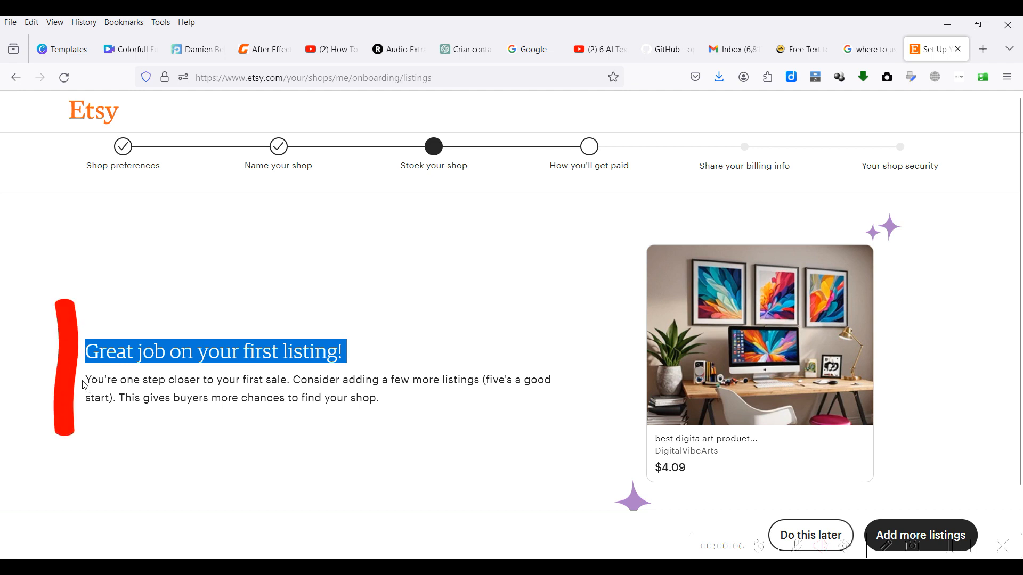
- Continue to the payment setup stage and set the bank's location to United States
{"action": "left_click", "coordinate": [88, 380]}
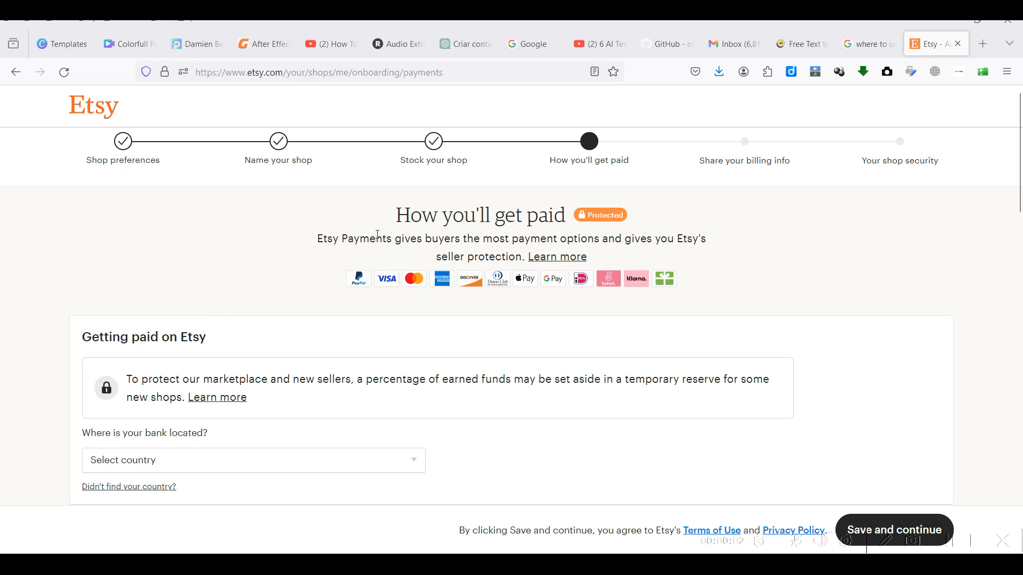
{"action": "scroll", "coordinate": [379, 234], "scroll_direction": "down", "scroll_amount": 2}
{"action": "scroll", "coordinate": [379, 237], "scroll_direction": "up", "scroll_amount": 2}
{"action": "scroll", "coordinate": [378, 236], "scroll_direction": "down", "scroll_amount": 3}
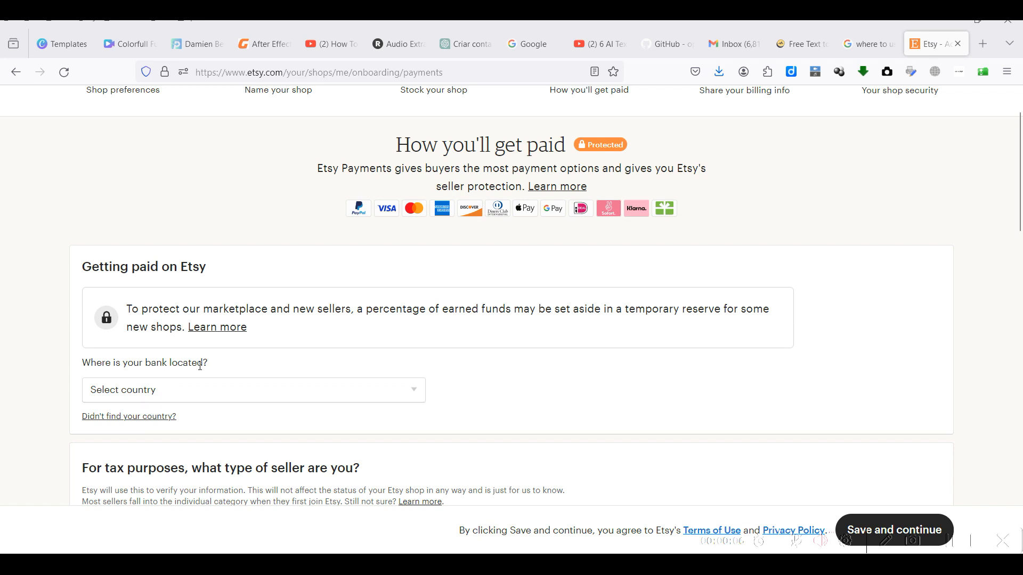
{"action": "scroll", "coordinate": [210, 353], "scroll_direction": "down", "scroll_amount": 1}
{"action": "scroll", "coordinate": [211, 354], "scroll_direction": "down", "scroll_amount": 2}
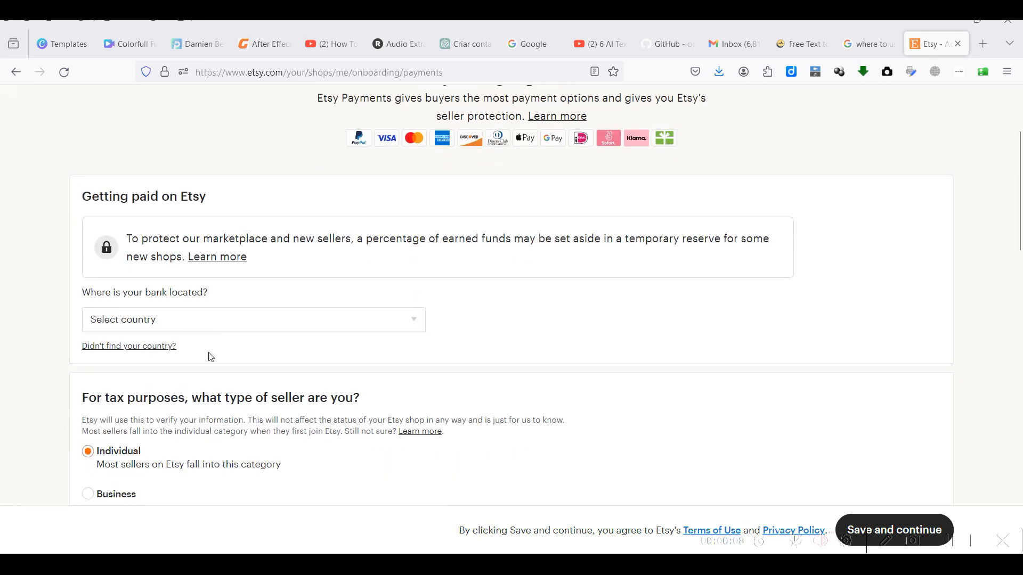
{"action": "scroll", "coordinate": [210, 356], "scroll_direction": "up", "scroll_amount": 2}
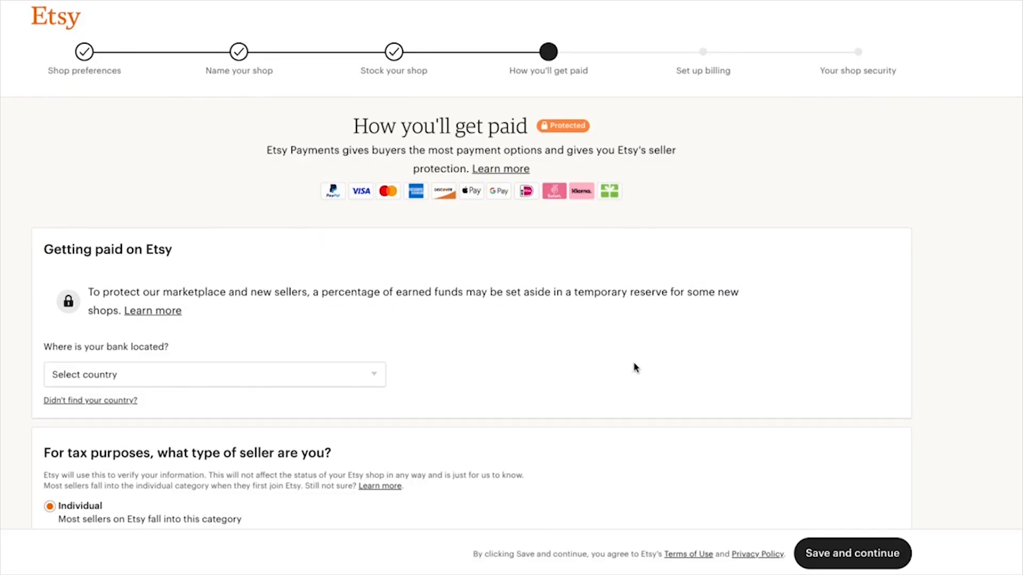
{"action": "scroll", "coordinate": [634, 368], "scroll_direction": "down", "scroll_amount": 2}
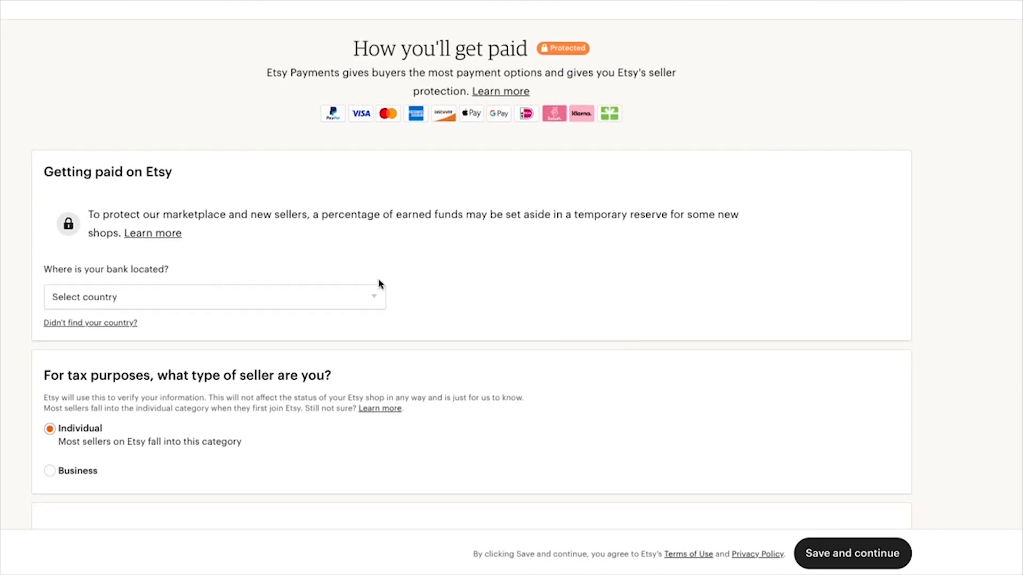
{"action": "left_click", "coordinate": [373, 297]}
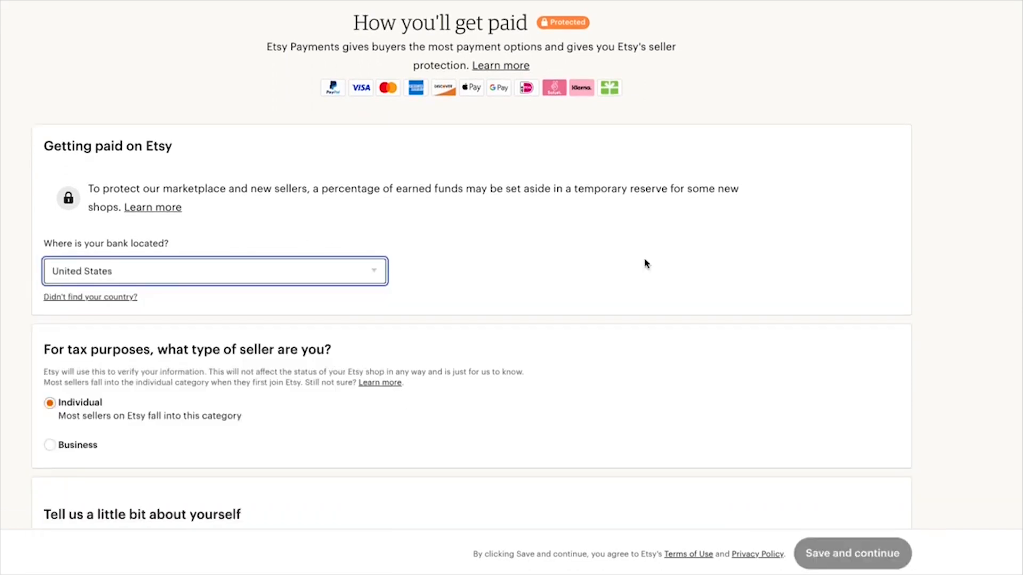
- Set the country of residence to United States in the seller's personal details and activate the first name field
{"action": "scroll", "coordinate": [629, 271], "scroll_direction": "down", "scroll_amount": 2}
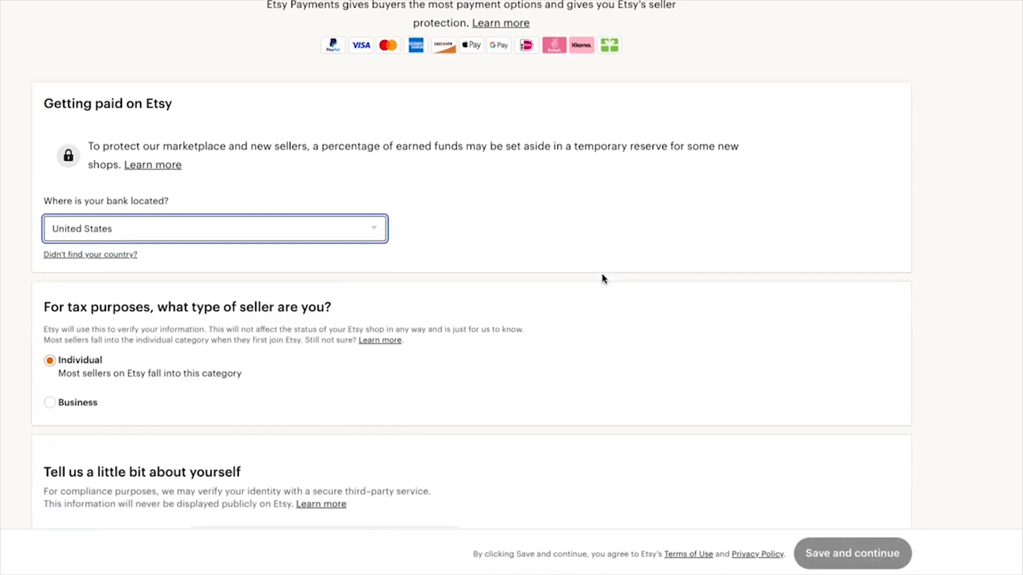
{"action": "scroll", "coordinate": [600, 278], "scroll_direction": "down", "scroll_amount": 1}
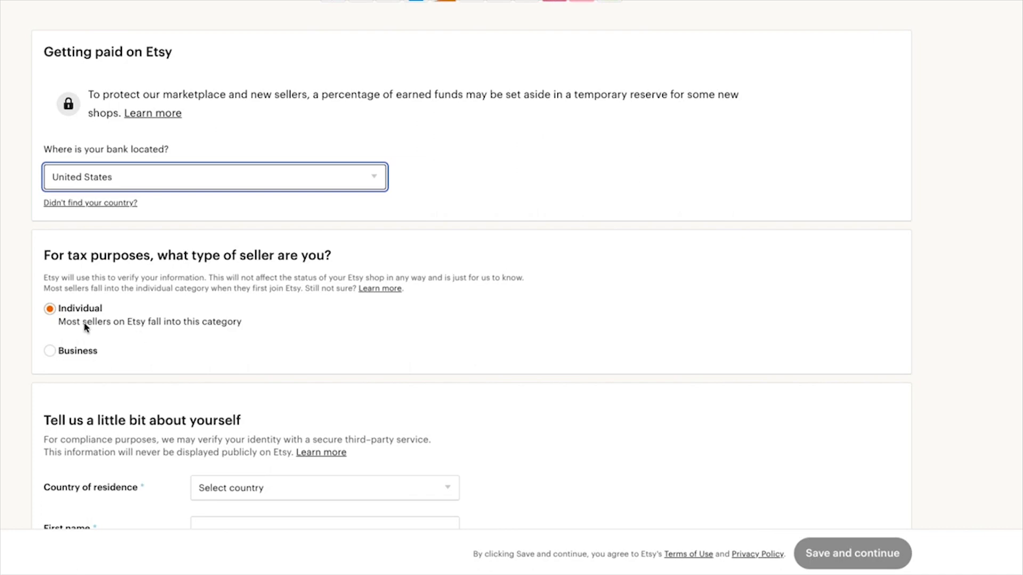
{"action": "scroll", "coordinate": [310, 330], "scroll_direction": "down", "scroll_amount": 3}
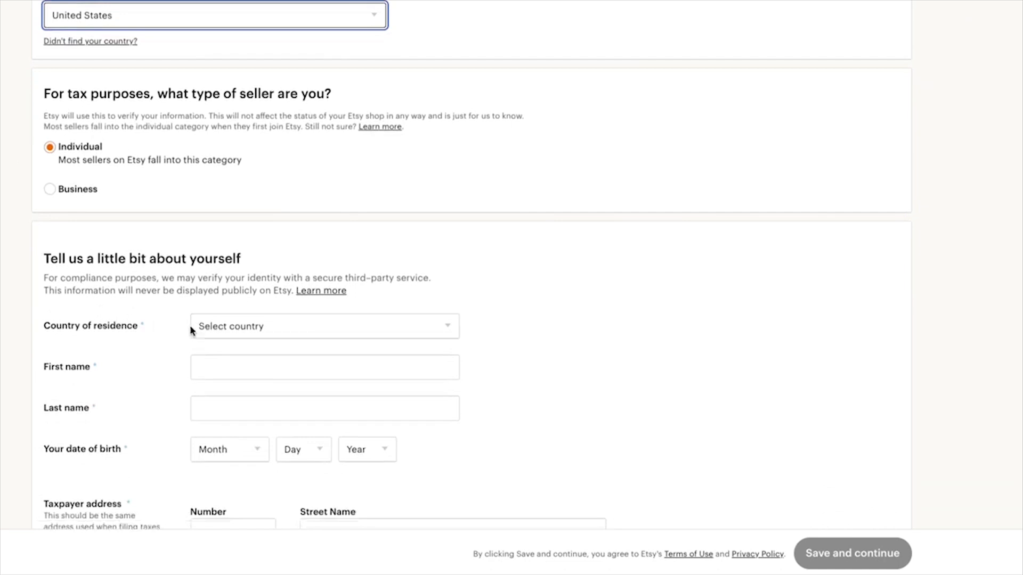
{"action": "left_click", "coordinate": [441, 334]}
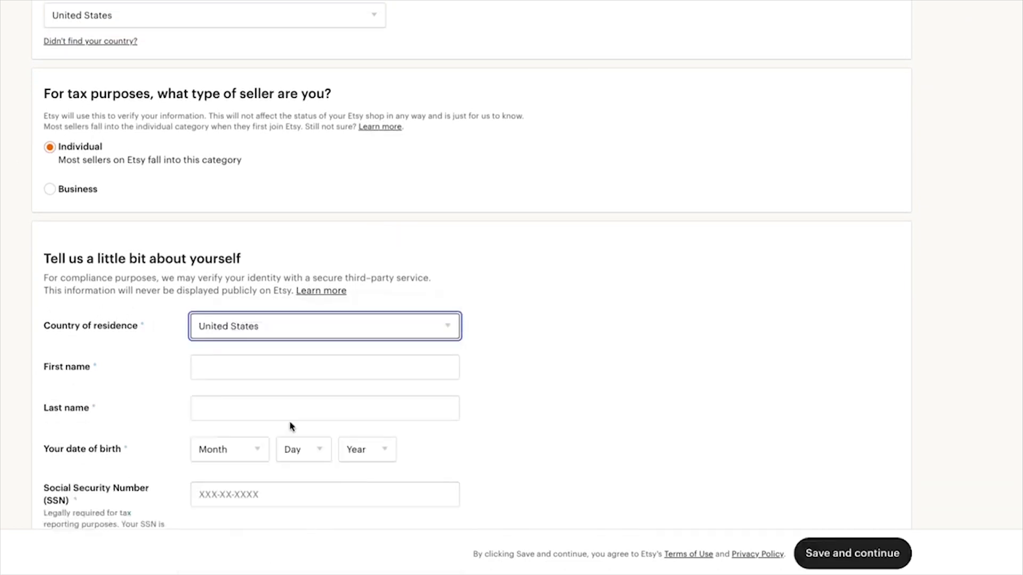
{"action": "left_click", "coordinate": [206, 369]}
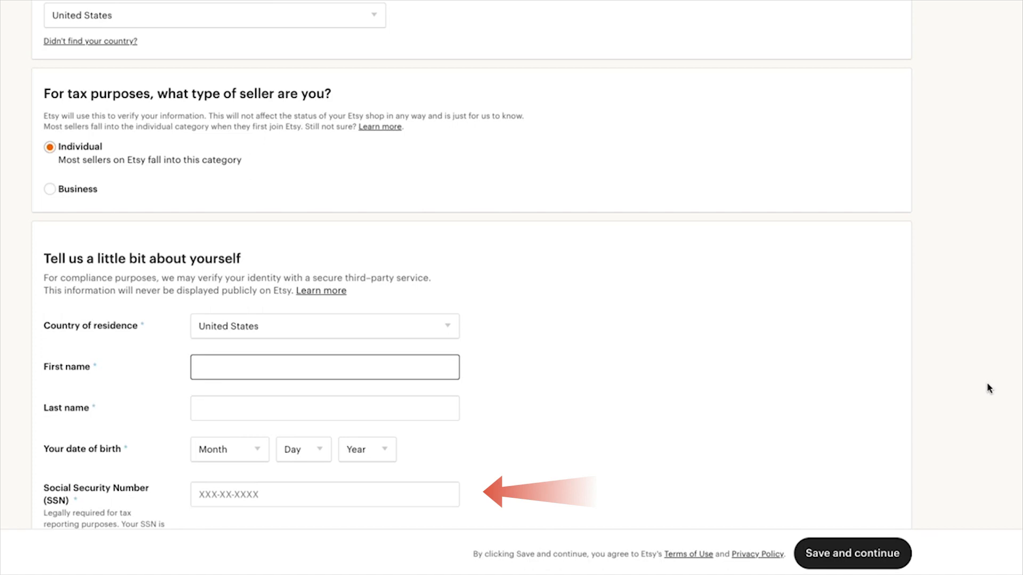
- Start connecting the bank account via Plaid with the Instant method and search the institutions for "Citiz"
{"action": "scroll", "coordinate": [989, 389], "scroll_direction": "down", "scroll_amount": 10}
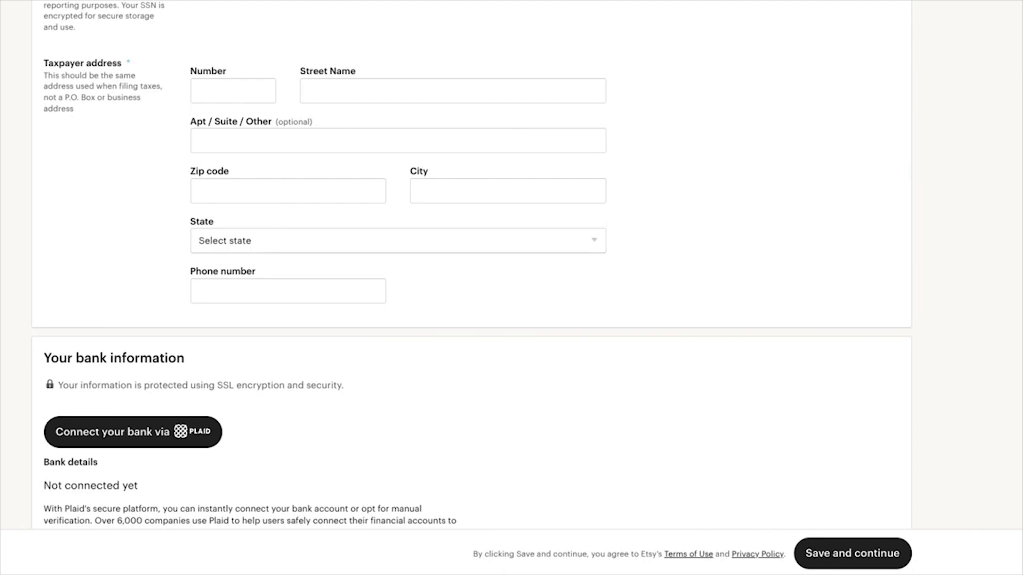
{"action": "scroll", "coordinate": [512, 266], "scroll_direction": "down", "scroll_amount": 6}
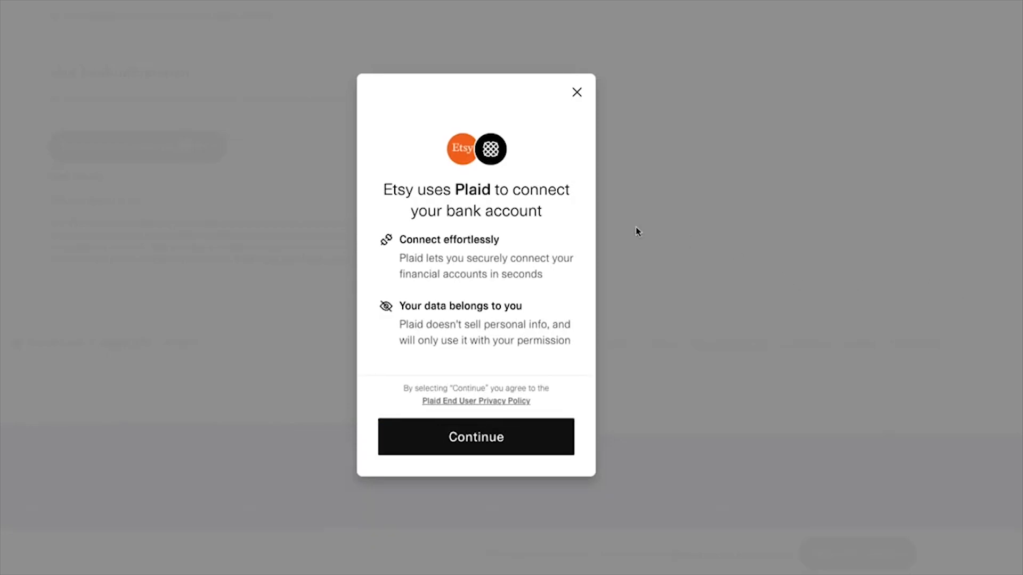
{"action": "left_click", "coordinate": [473, 446]}
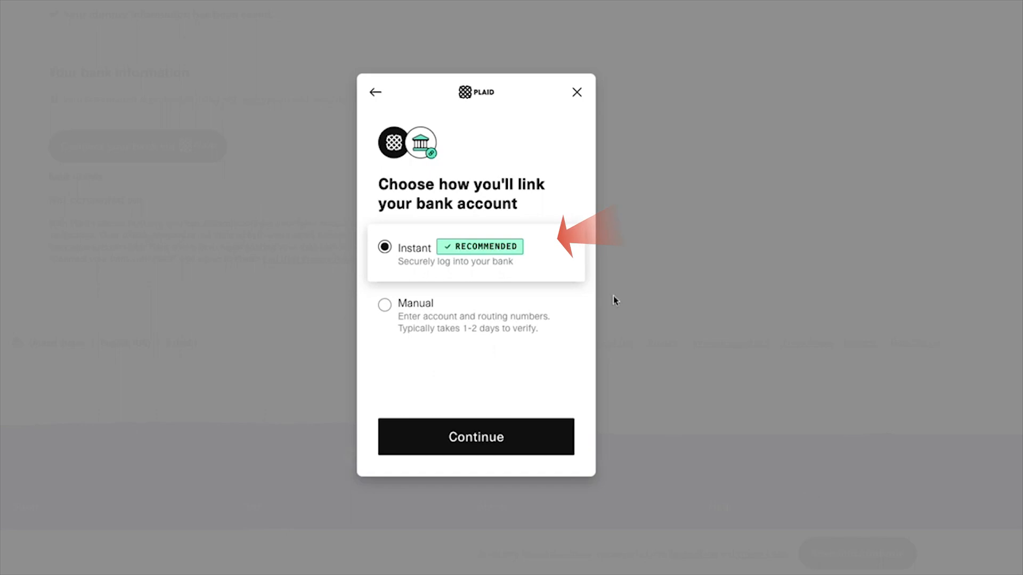
{"action": "left_click", "coordinate": [469, 440]}
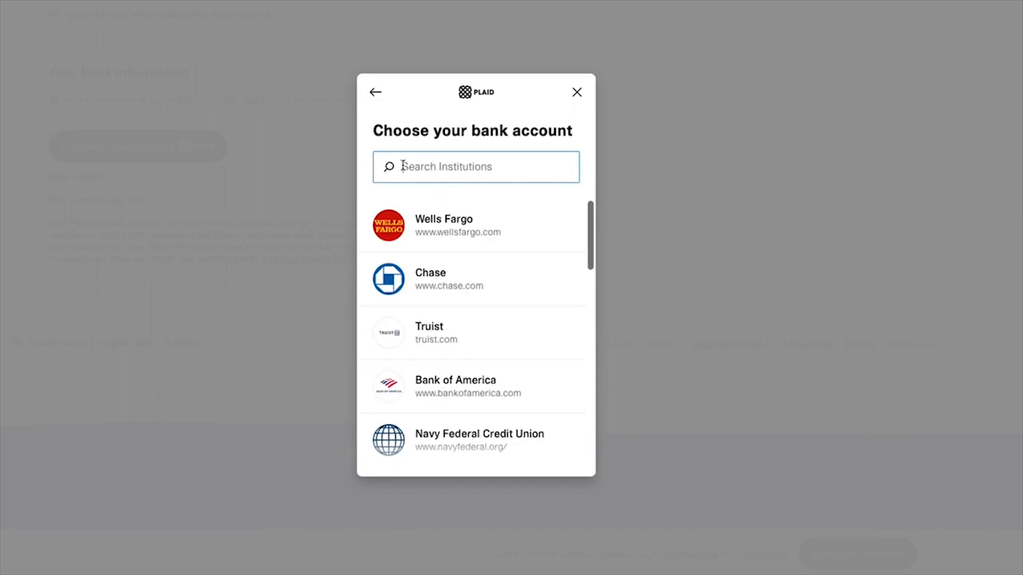
{"action": "type", "text": "Citiz"}
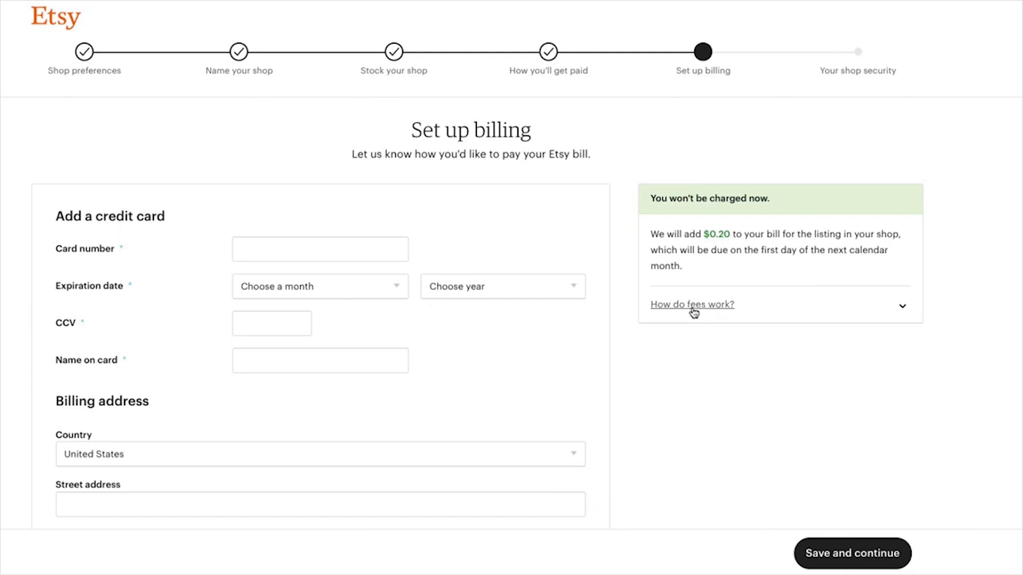
- Expand the explanation of how fees work on the billing setup page and read it
{"action": "left_click", "coordinate": [693, 312]}
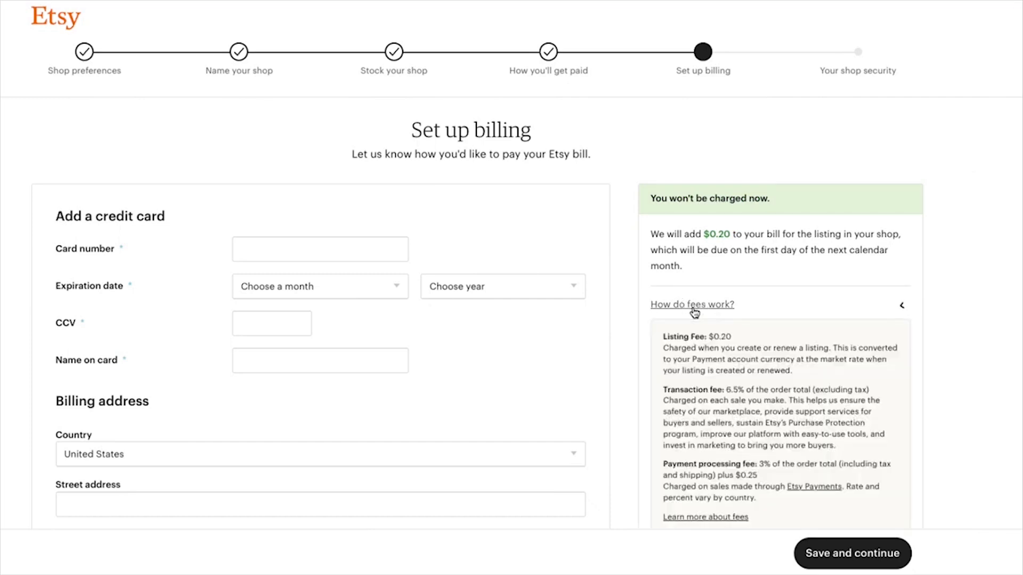
{"action": "scroll", "coordinate": [965, 358], "scroll_direction": "down", "scroll_amount": 1}
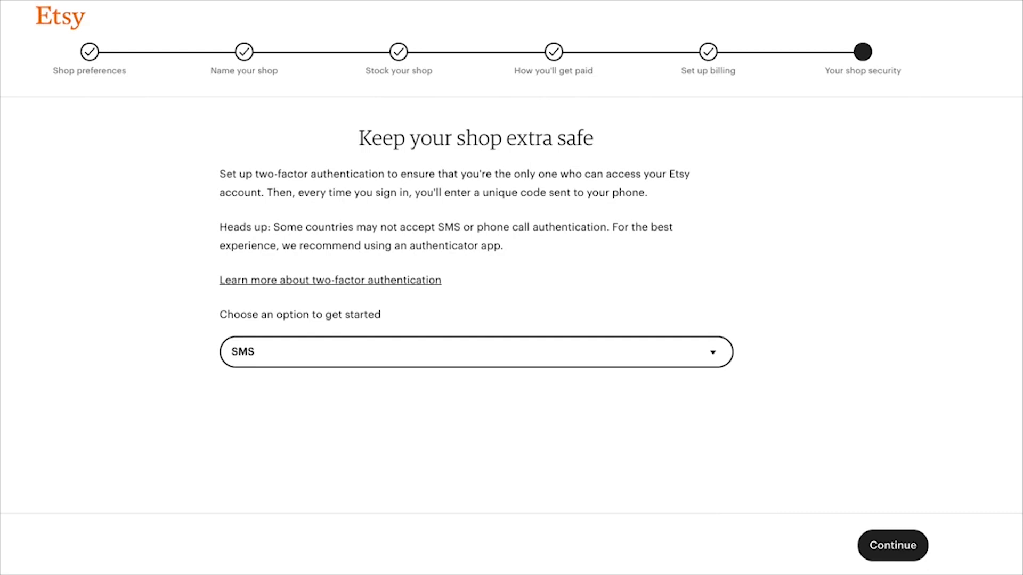
- Choose SMS as the two-factor authentication method and continue to its setup
{"action": "left_click", "coordinate": [712, 356]}
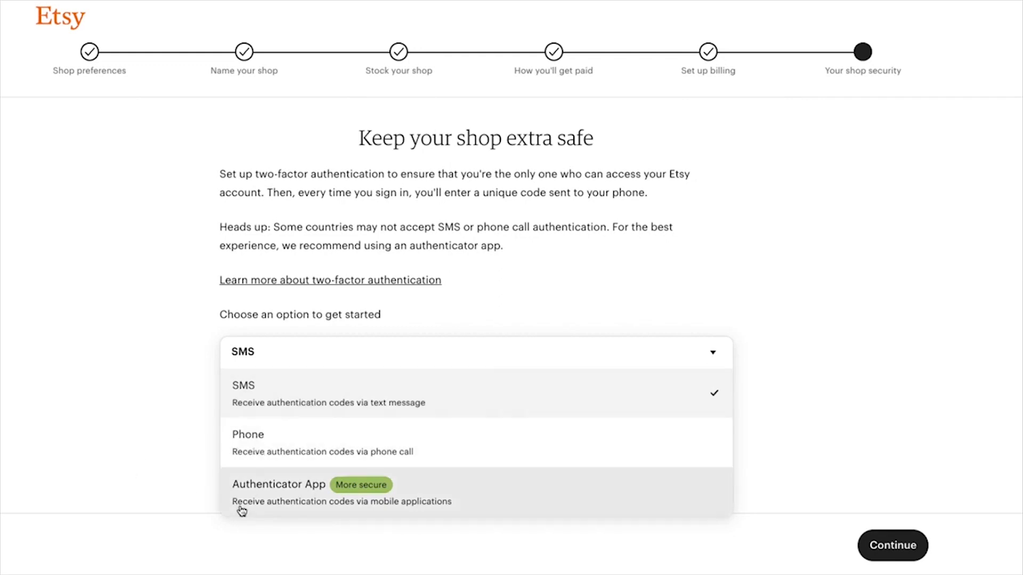
{"action": "left_click", "coordinate": [260, 399]}
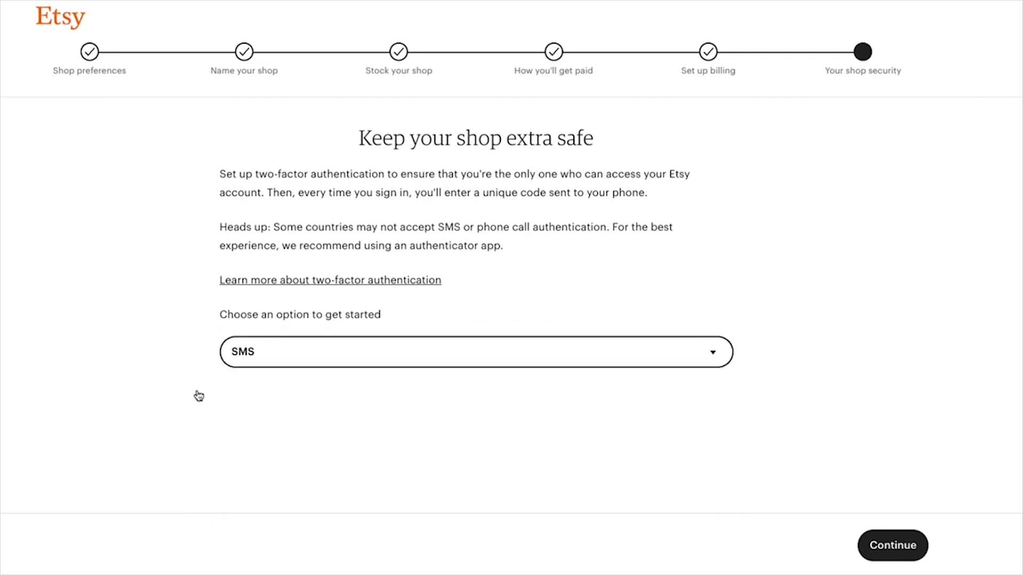
{"action": "left_click", "coordinate": [893, 549]}
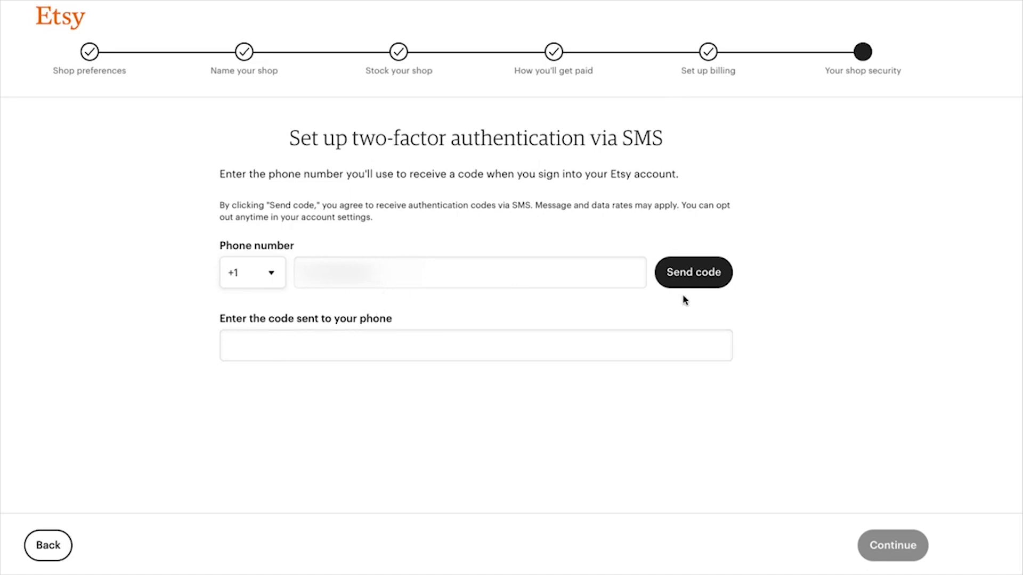
- Request a verification code for the phone number, enter the received code and confirm the two-factor setup
{"action": "left_click", "coordinate": [689, 276]}
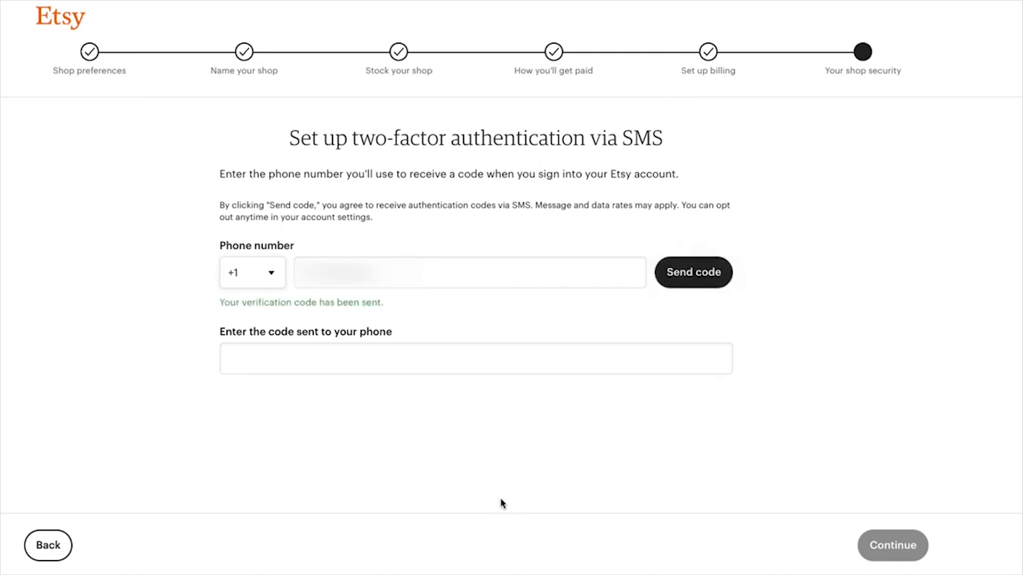
{"action": "left_click", "coordinate": [240, 360]}
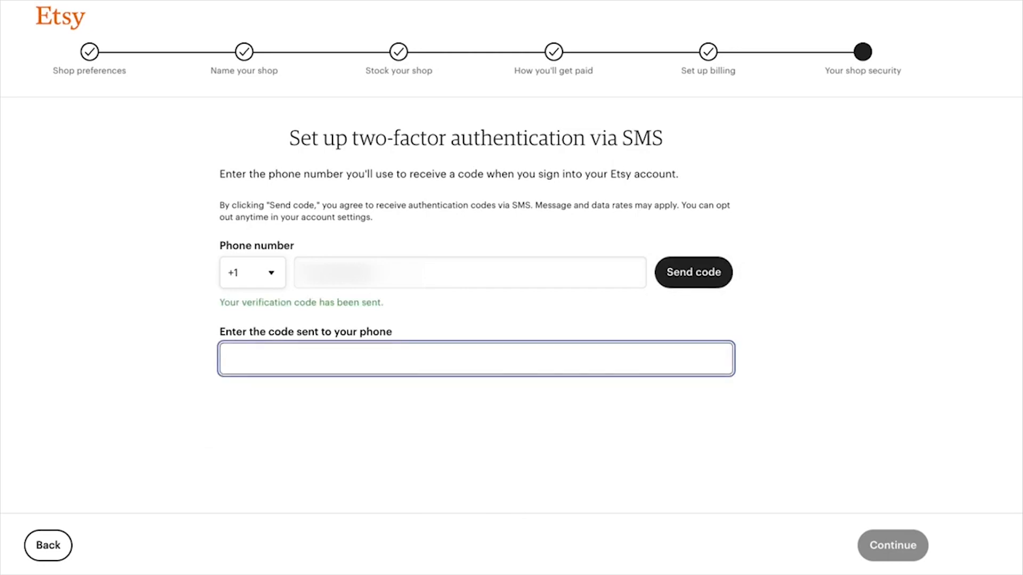
{"action": "left_click", "coordinate": [537, 462]}
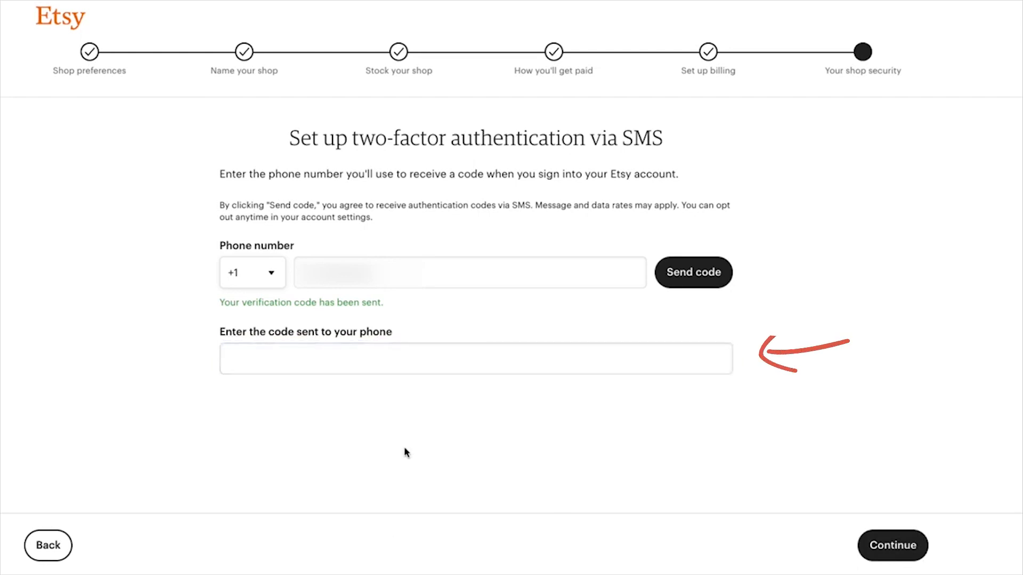
{"action": "left_click", "coordinate": [886, 549]}
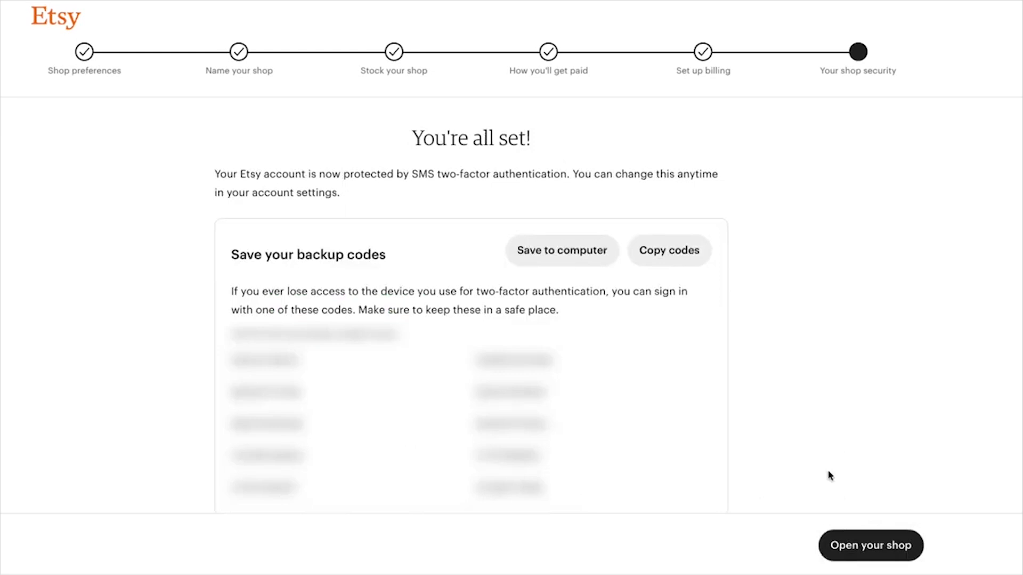
- Copy the two-factor backup codes and open the new shop
{"action": "scroll", "coordinate": [839, 270], "scroll_direction": "down", "scroll_amount": 1}
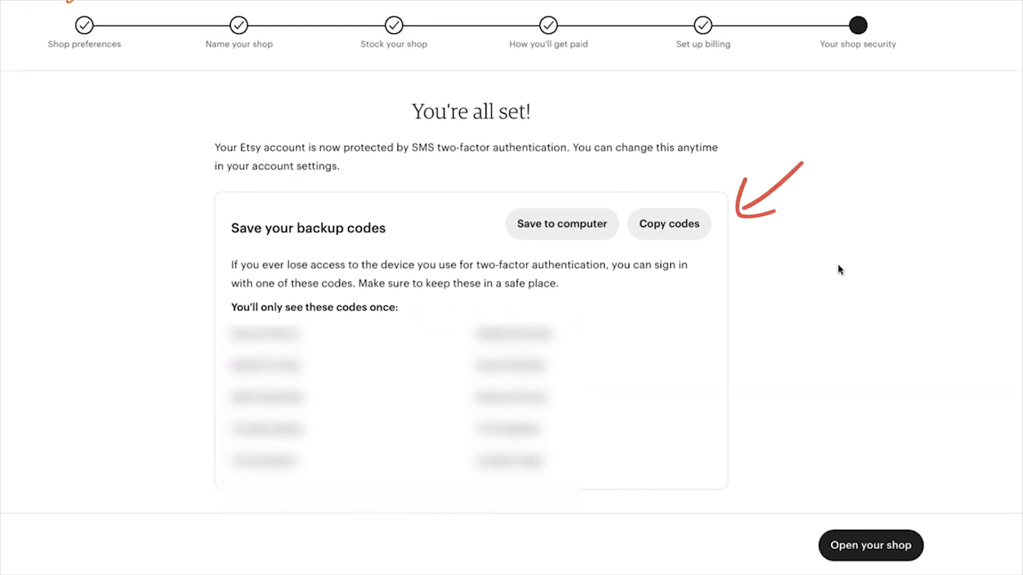
{"action": "left_click", "coordinate": [680, 224]}
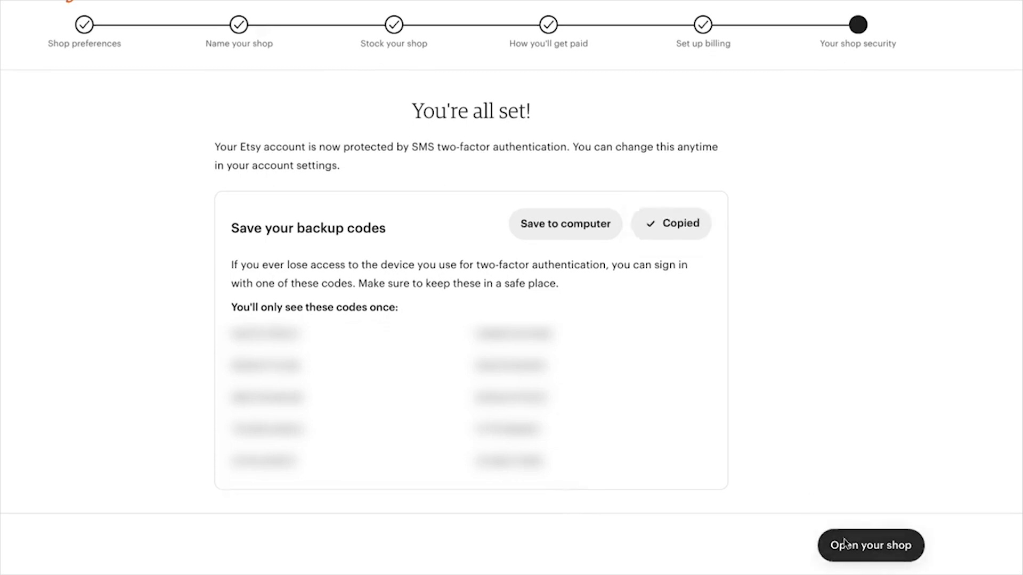
{"action": "left_click", "coordinate": [845, 543]}
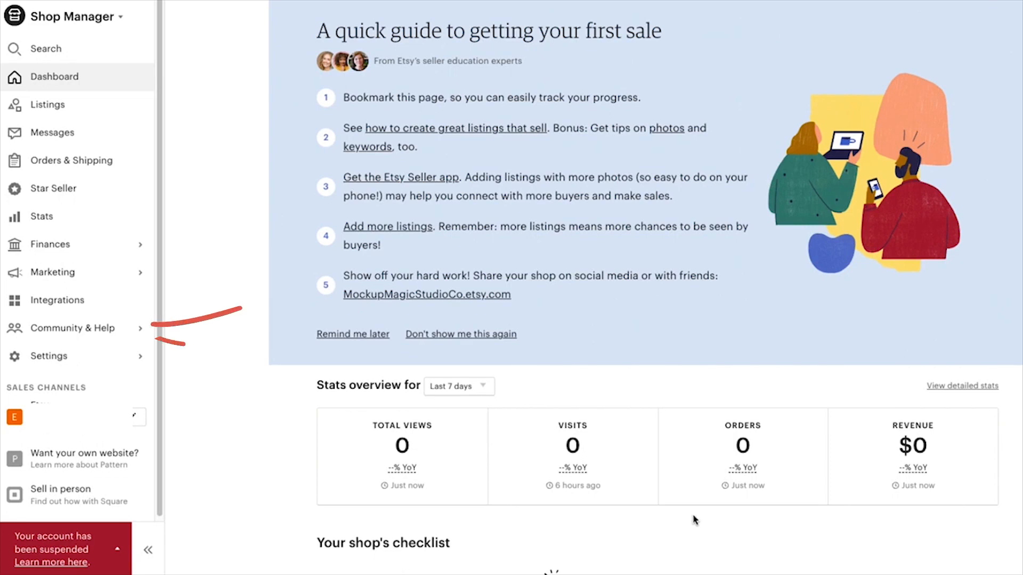
- Contact Etsy support about appealing a suspended account, open the appeal form and look through its questions
{"action": "left_click", "coordinate": [88, 331]}
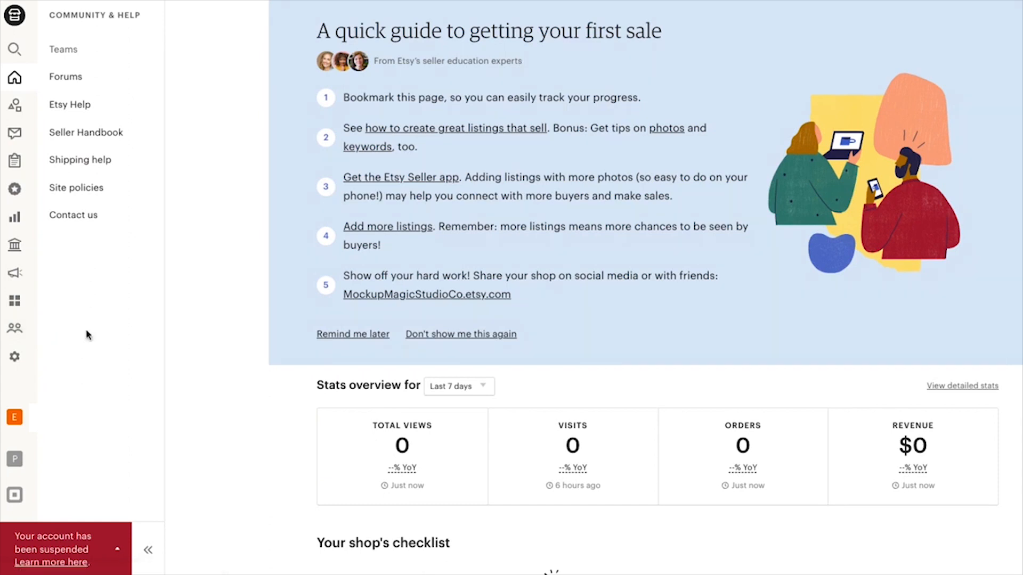
{"action": "left_click", "coordinate": [64, 218]}
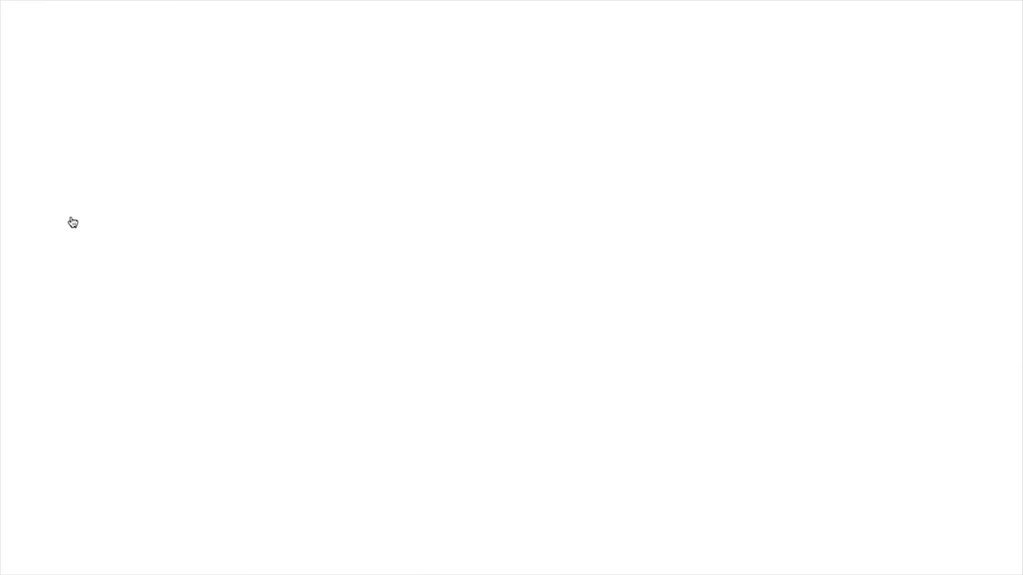
{"action": "left_click", "coordinate": [329, 245]}
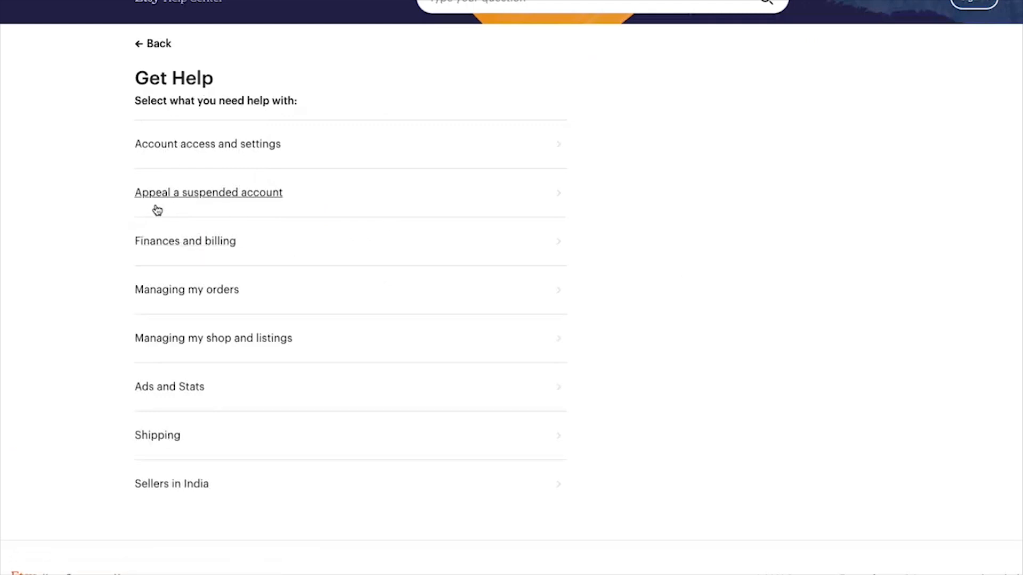
{"action": "left_click", "coordinate": [230, 194]}
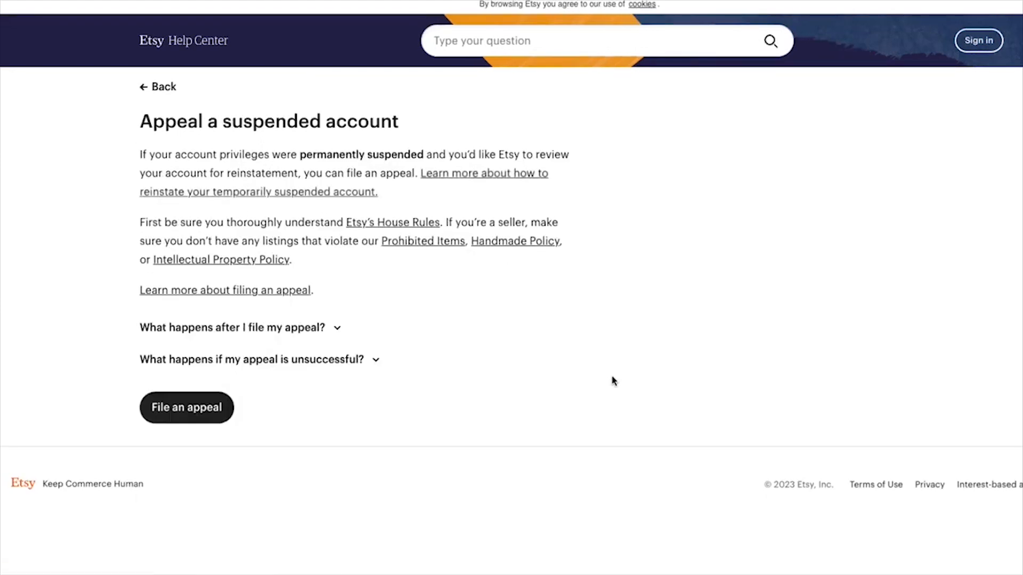
{"action": "left_click", "coordinate": [193, 418]}
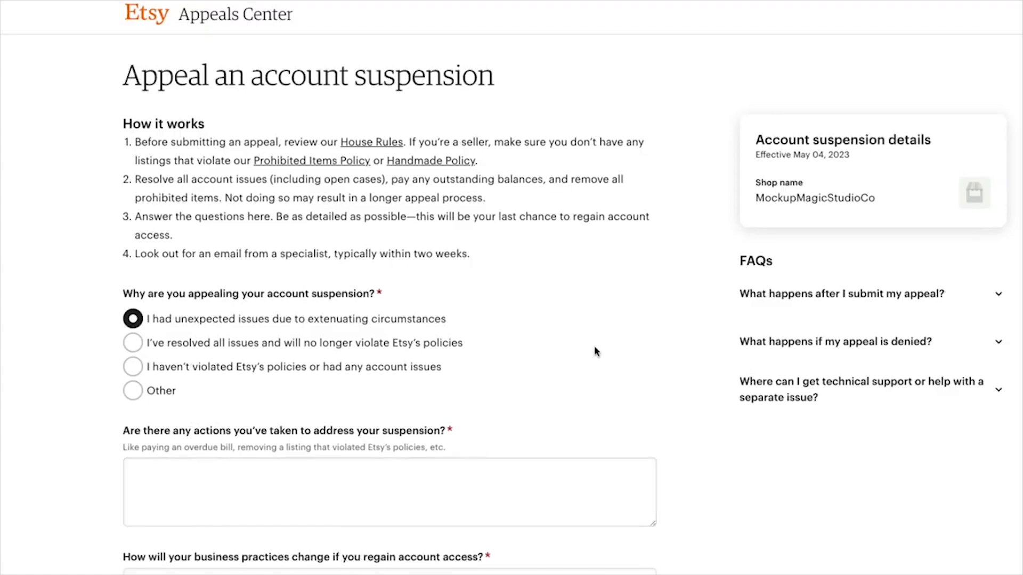
{"action": "scroll", "coordinate": [592, 346], "scroll_direction": "down", "scroll_amount": 1}
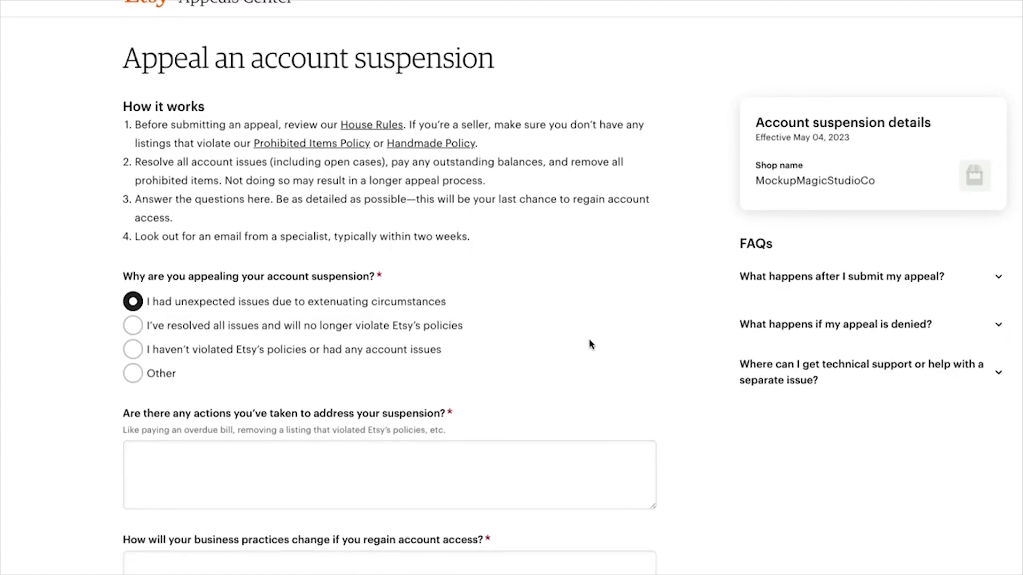
{"action": "scroll", "coordinate": [591, 345], "scroll_direction": "down", "scroll_amount": 1}
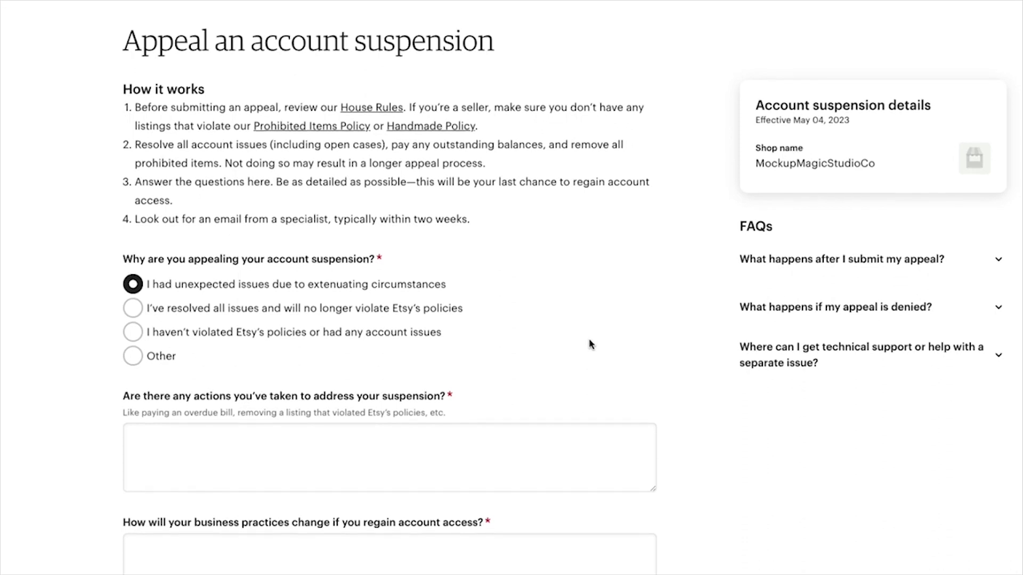
- Choose "I haven't violated Etsy's policies or had any account issues" as the reason for appealing the suspension
{"action": "scroll", "coordinate": [590, 345], "scroll_direction": "down", "scroll_amount": 1}
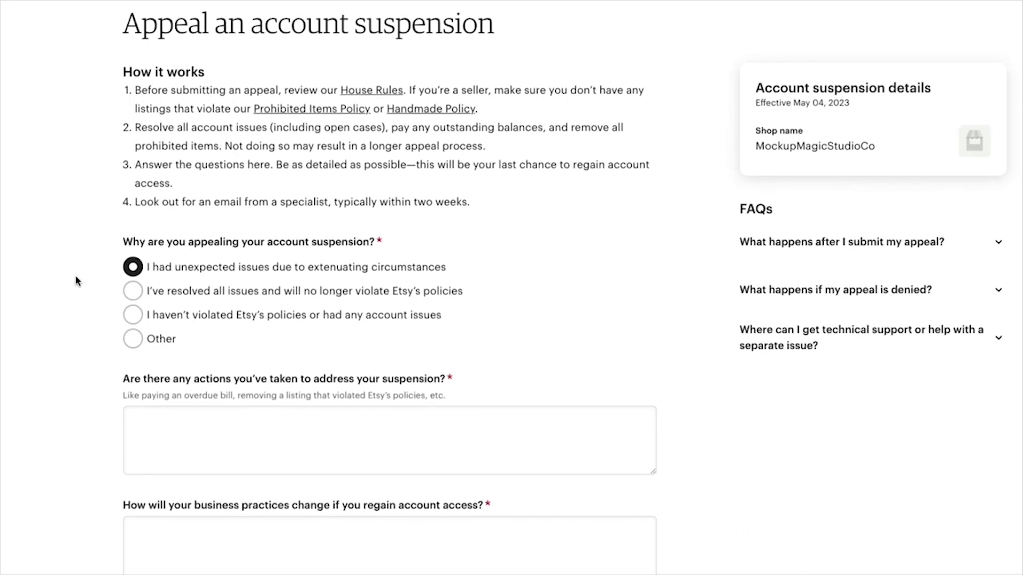
{"action": "left_click", "coordinate": [133, 315]}
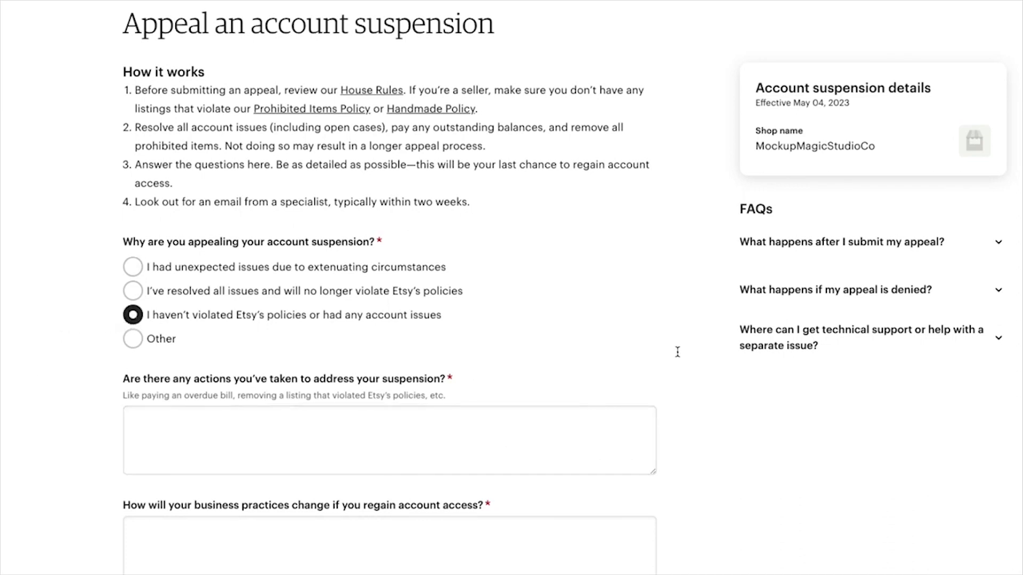
- Answer the question about actions taken to address the suspension with "I have not violated any policies, I have just opened my shop."
{"action": "scroll", "coordinate": [677, 354], "scroll_direction": "down", "scroll_amount": 2}
{"action": "scroll", "coordinate": [684, 354], "scroll_direction": "down", "scroll_amount": 1}
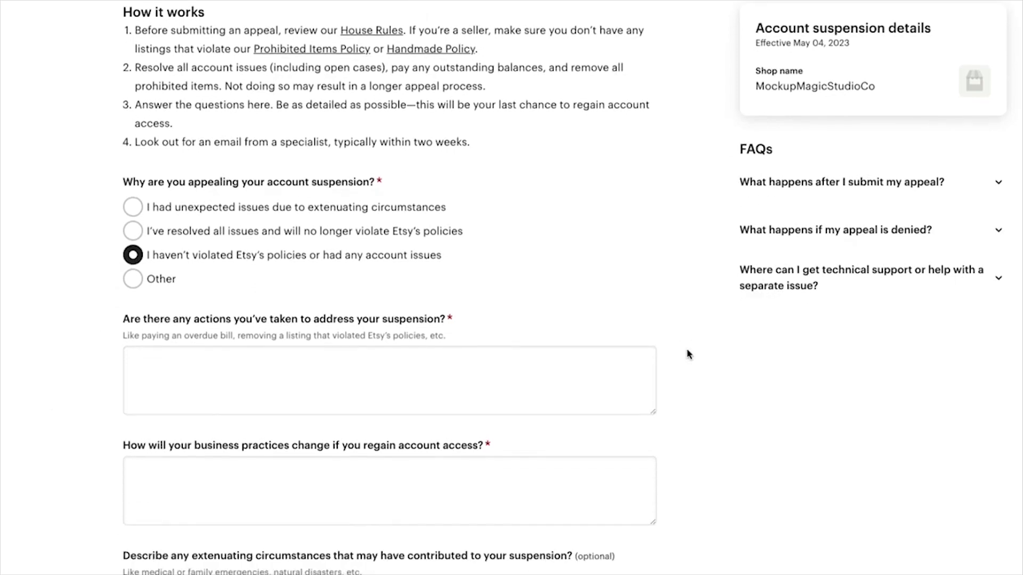
{"action": "left_click", "coordinate": [235, 353]}
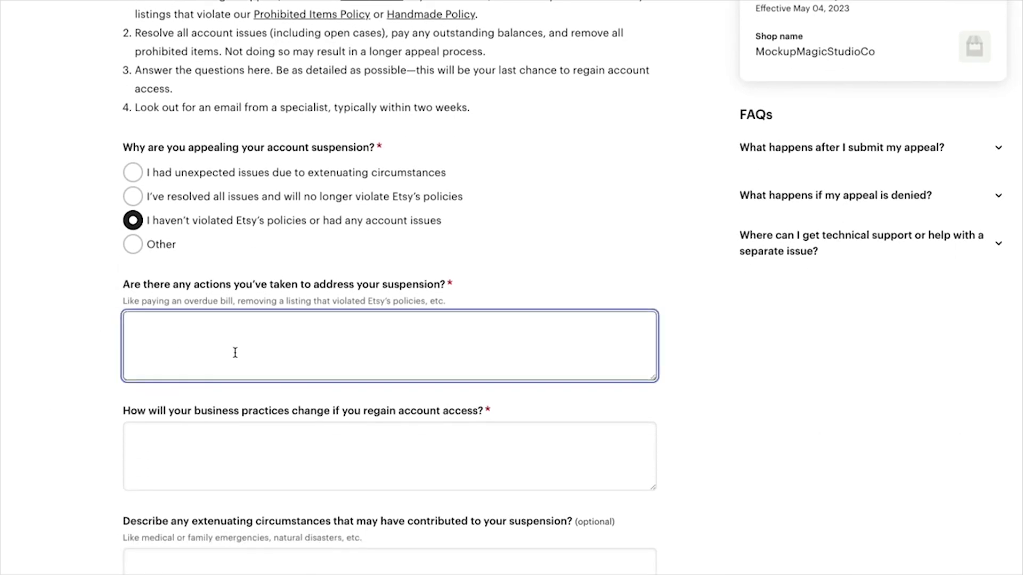
{"action": "type", "text": "I have not violoated any pol"}
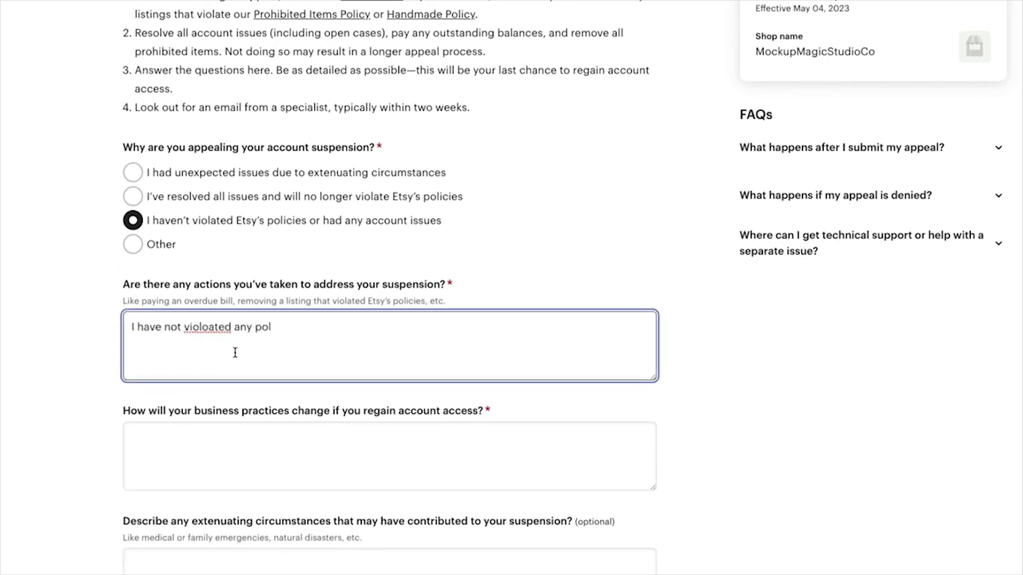
{"action": "right_click", "coordinate": [187, 319]}
{"action": "left_click", "coordinate": [283, 323]}
{"action": "type", "text": "icies, I have just opened my shop."}
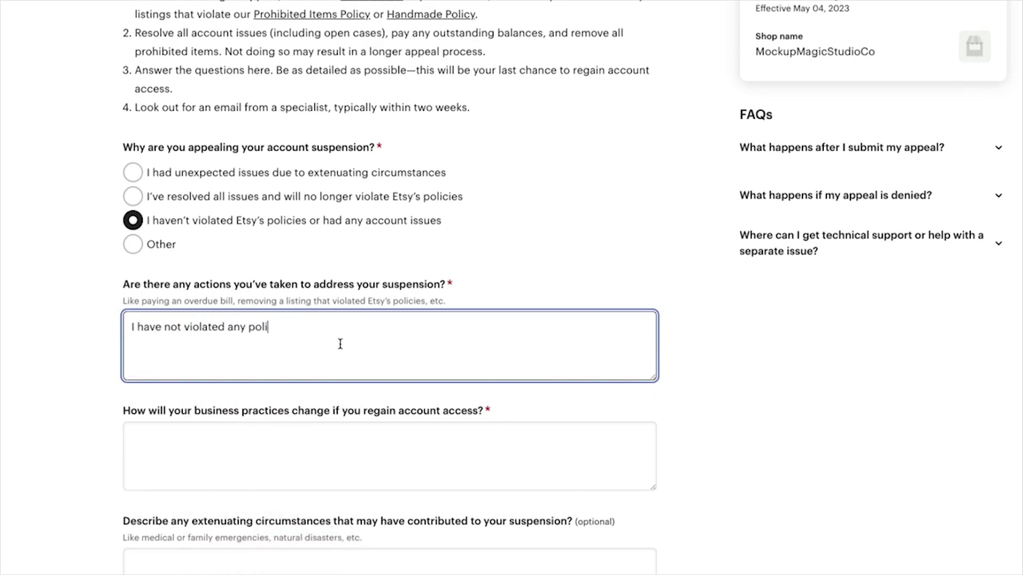
- Copy the same answer into the business practices and extenuating circumstances questions and submit the appeal
{"action": "scroll", "coordinate": [222, 389], "scroll_direction": "down", "scroll_amount": 2}
{"action": "left_click_drag", "start_coordinate": [437, 258], "coordinate": [131, 259]}
{"action": "right_click", "coordinate": [141, 260]}
{"action": "left_click", "coordinate": [176, 361]}
{"action": "left_click", "coordinate": [504, 407]}
{"action": "key", "text": "super+v"}
{"action": "scroll", "coordinate": [726, 340], "scroll_direction": "down", "scroll_amount": 3}
{"action": "right_click", "coordinate": [155, 368]}
{"action": "left_click", "coordinate": [184, 459]}
{"action": "scroll", "coordinate": [847, 327], "scroll_direction": "down", "scroll_amount": 4}
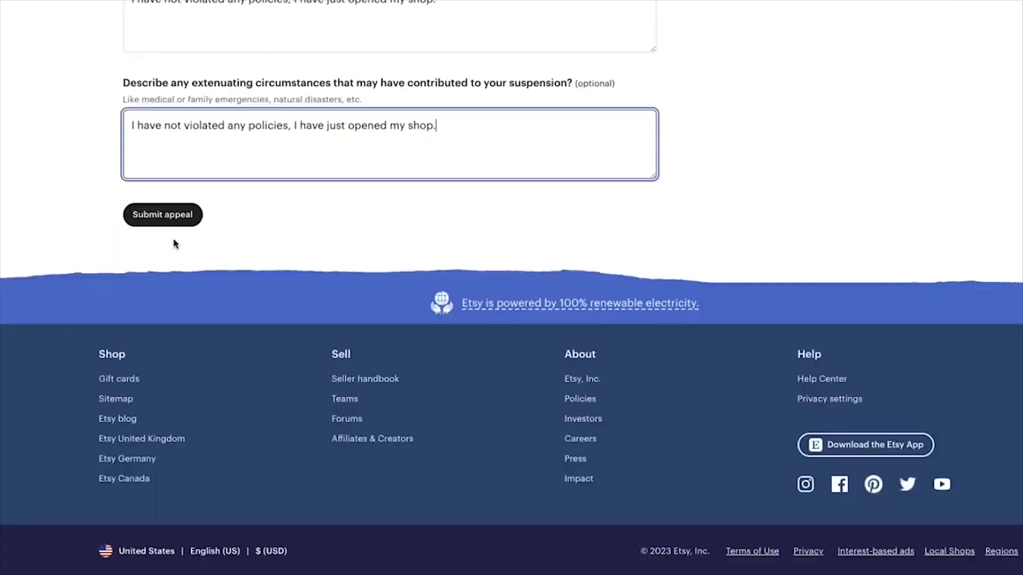
{"action": "left_click", "coordinate": [166, 221]}
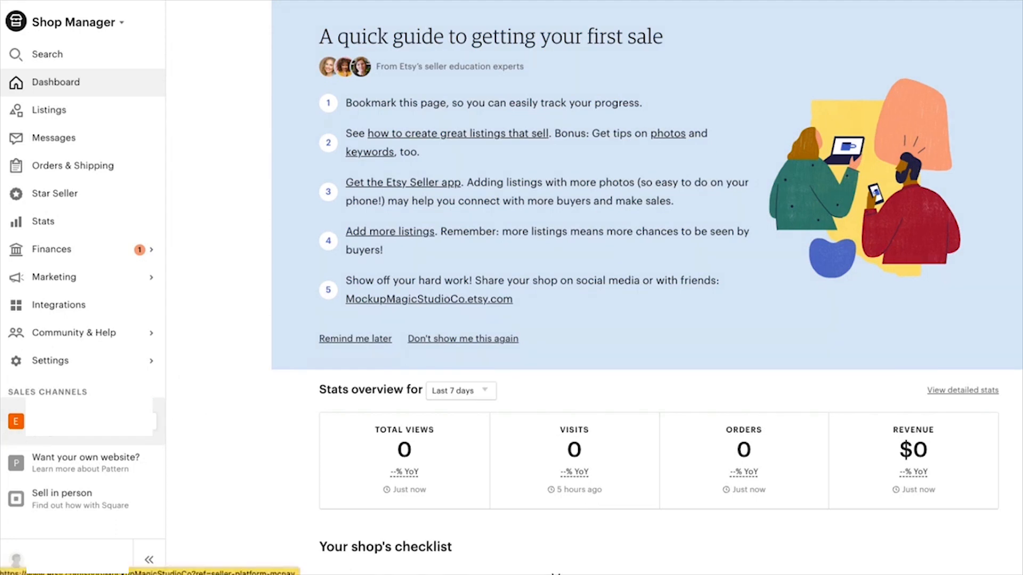
- Open the shop's public storefront page from the Shop Manager dashboard
{"action": "left_click", "coordinate": [46, 425]}
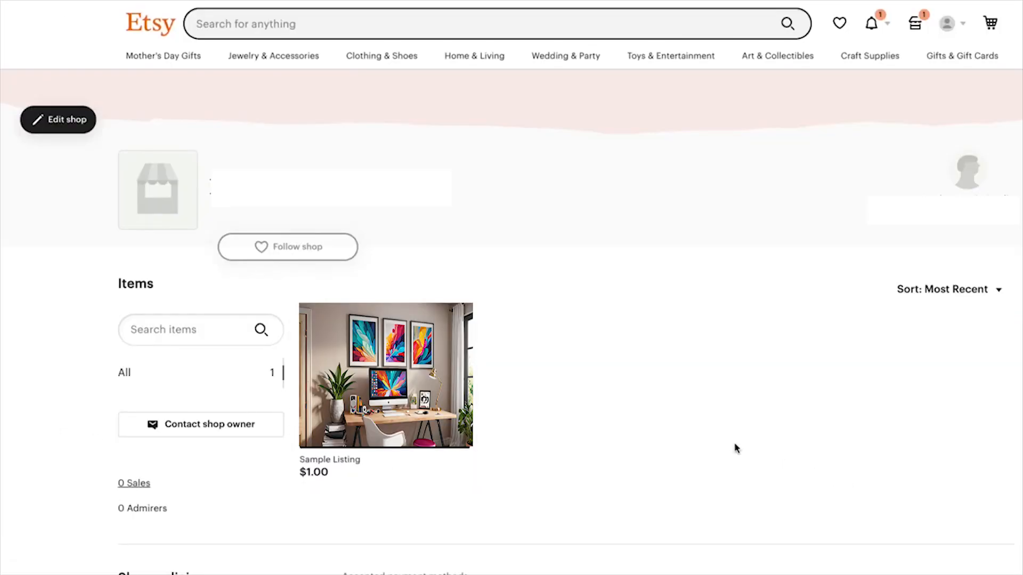